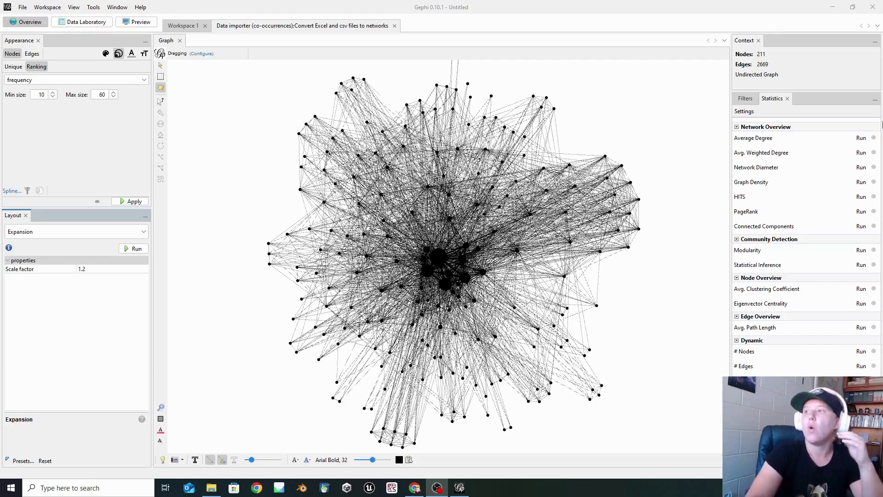
Run the Average Degree statistic on the network and review its degree report.
click(745, 98)
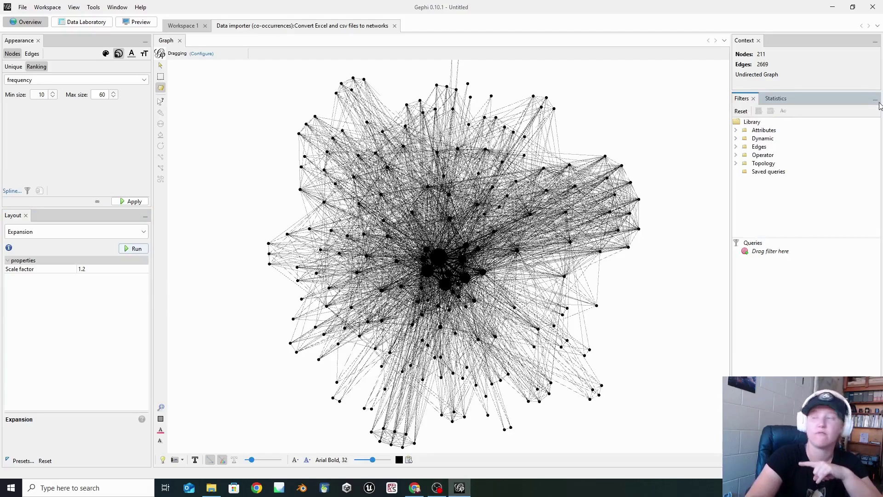
click(771, 99)
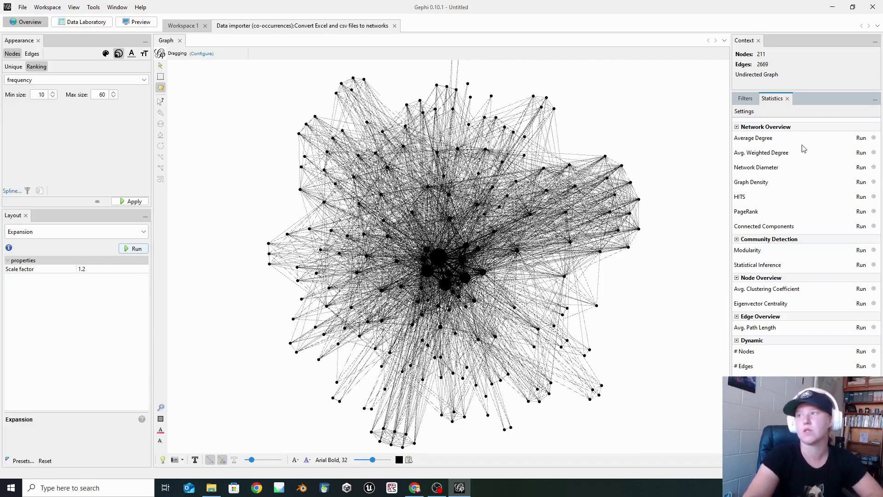
click(859, 143)
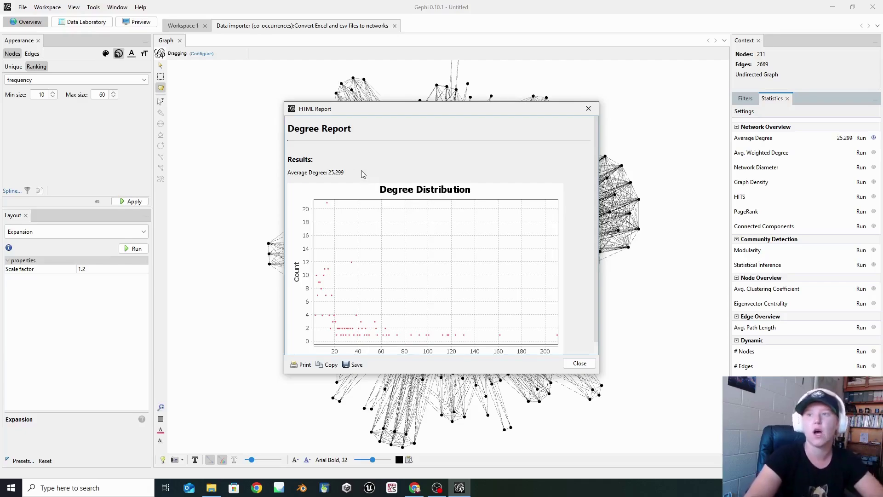
drag(360, 173, 284, 175)
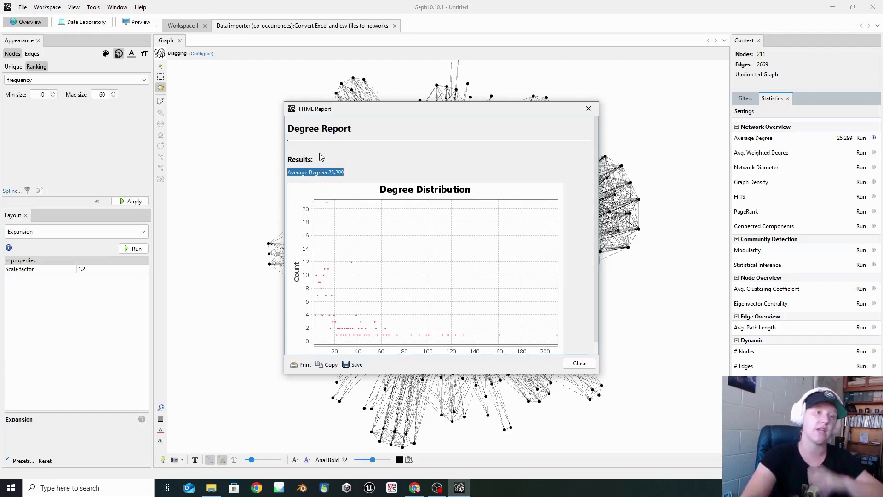
click(589, 110)
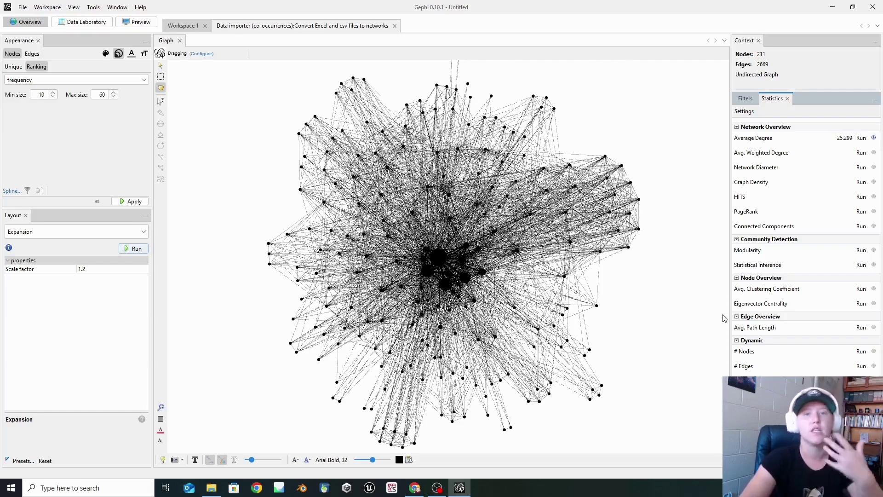
Run Modularity community detection with randomization, edge weights and resolution 1.0, and review the report's community count and size distribution.
click(861, 251)
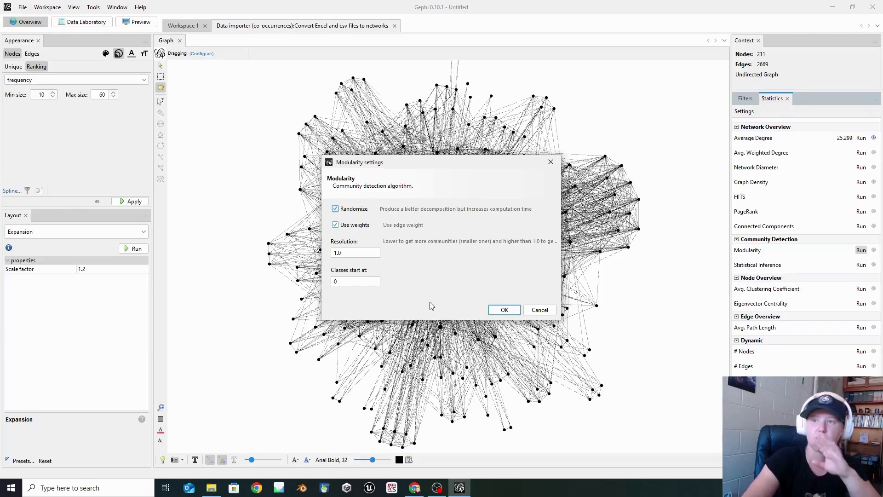
click(504, 310)
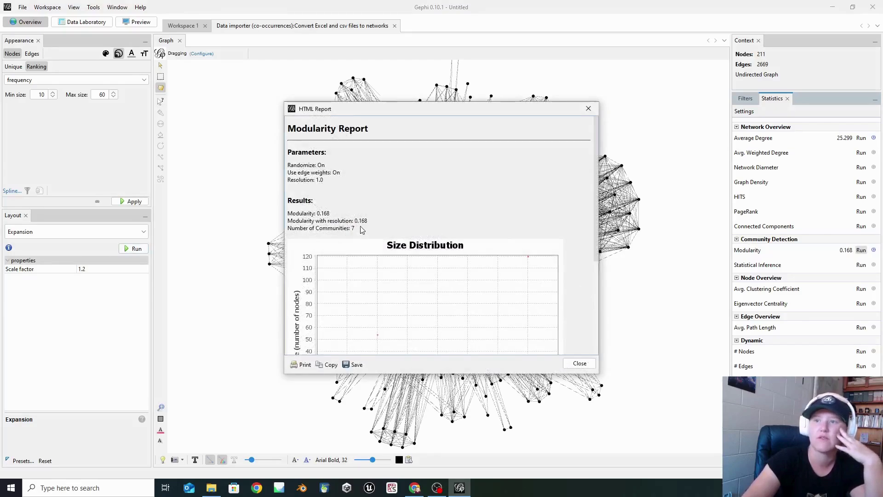
drag(361, 230, 277, 234)
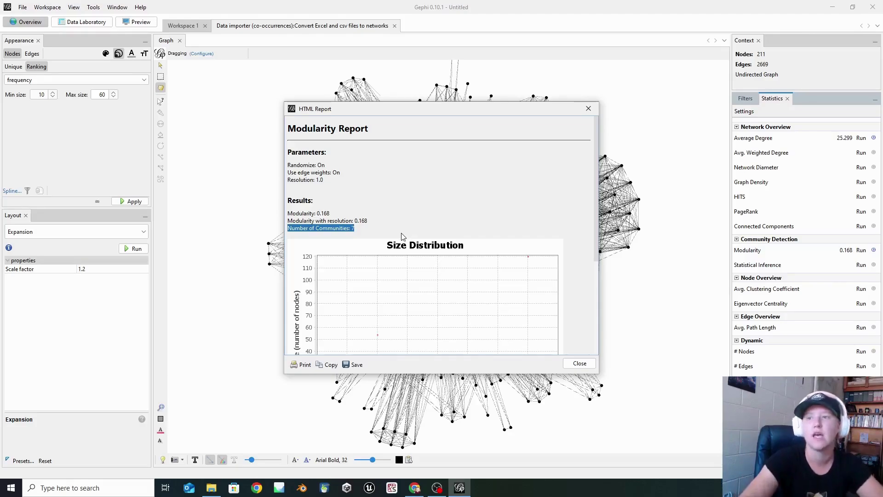
scroll(433, 253, down, 5)
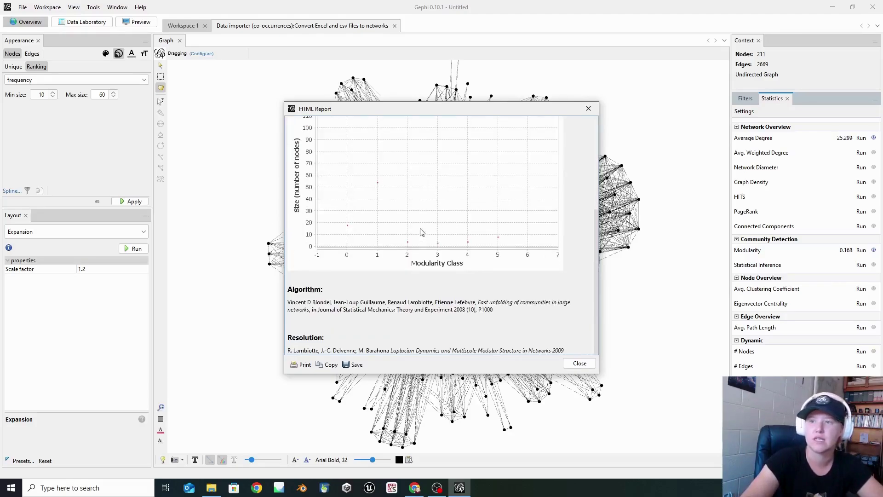
scroll(421, 232, up, 2)
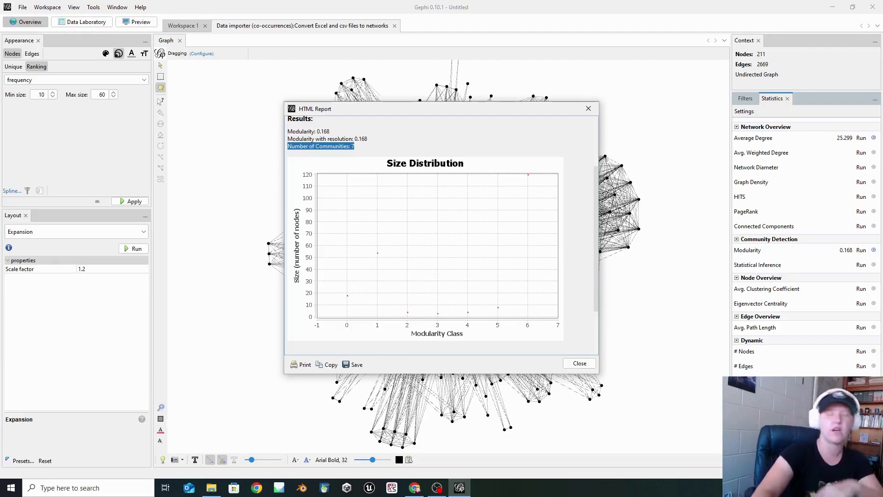
click(579, 364)
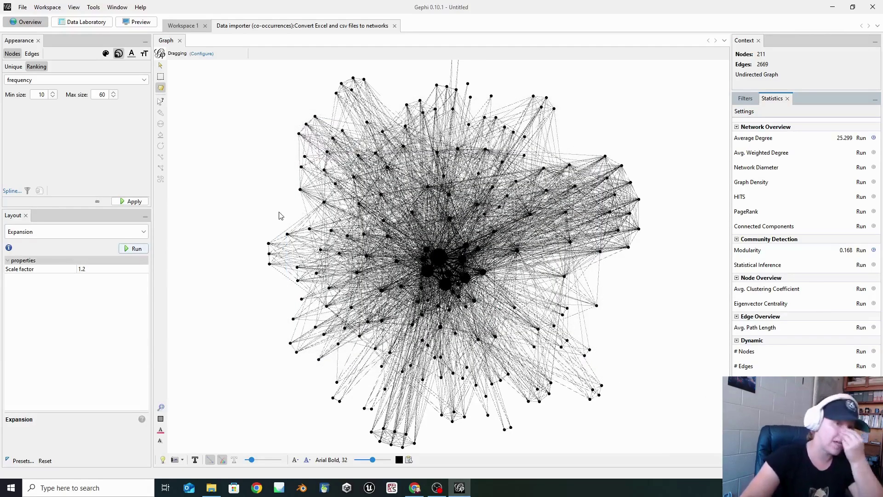
Color the nodes by the Modularity Class partition and apply it to the graph.
click(106, 54)
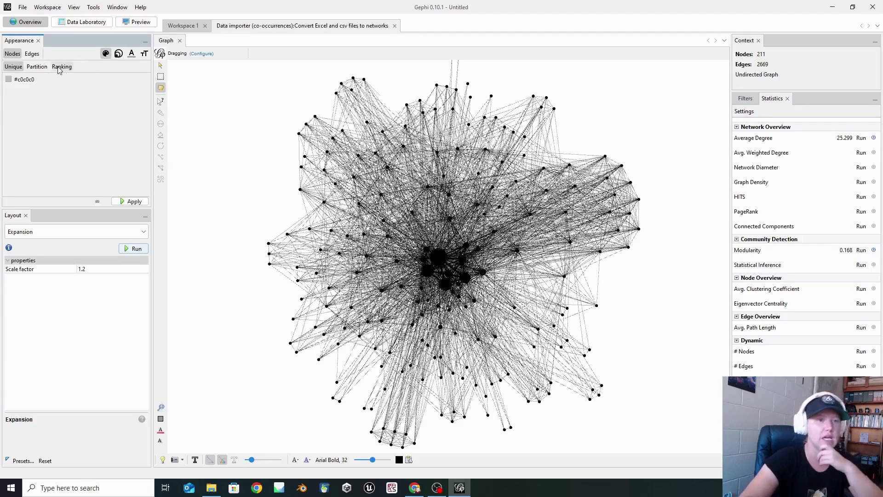
click(35, 68)
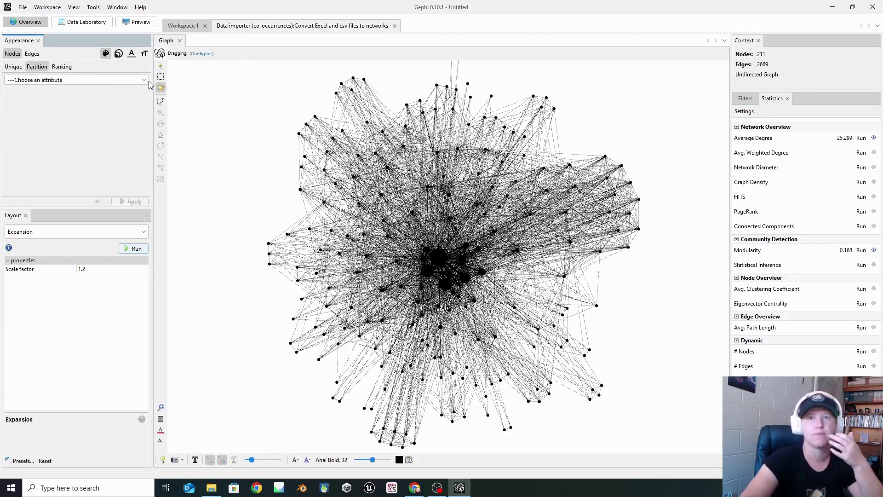
click(144, 80)
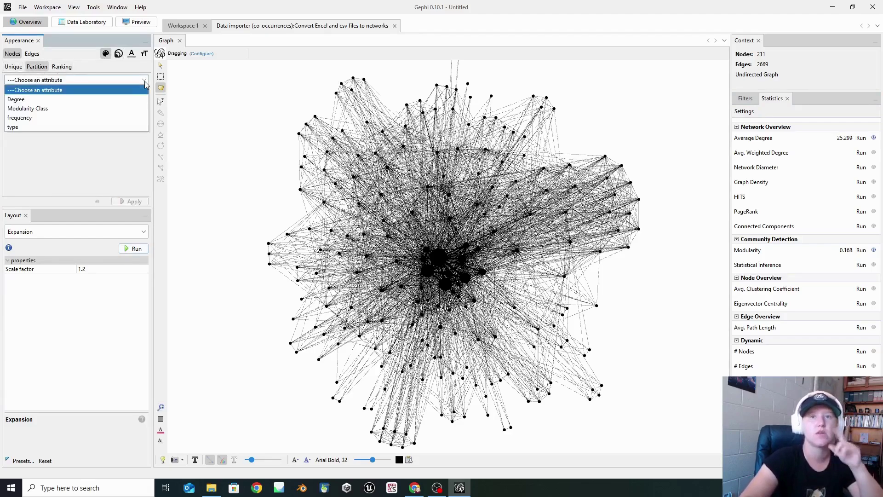
click(51, 111)
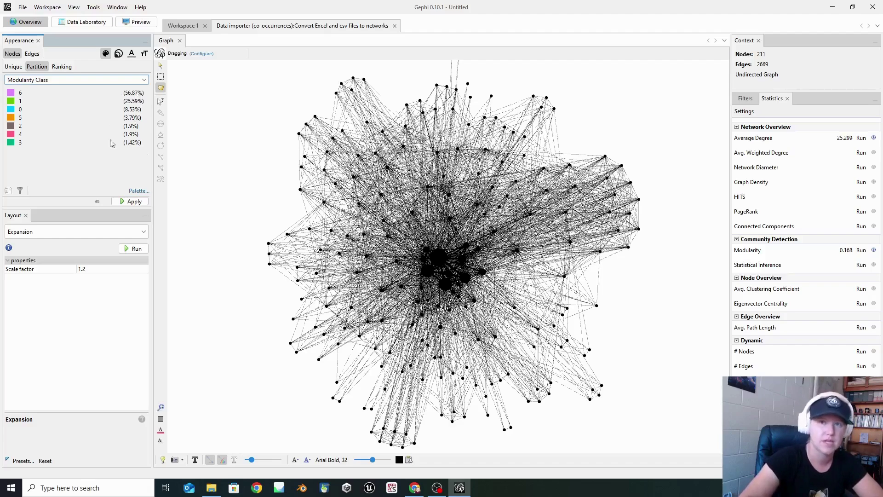
click(130, 202)
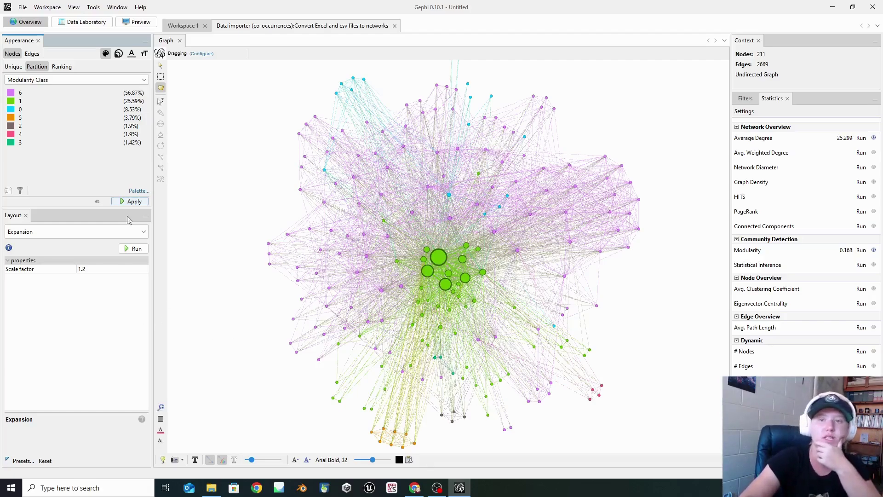
Run the Yifan Hu layout on the graph.
click(143, 232)
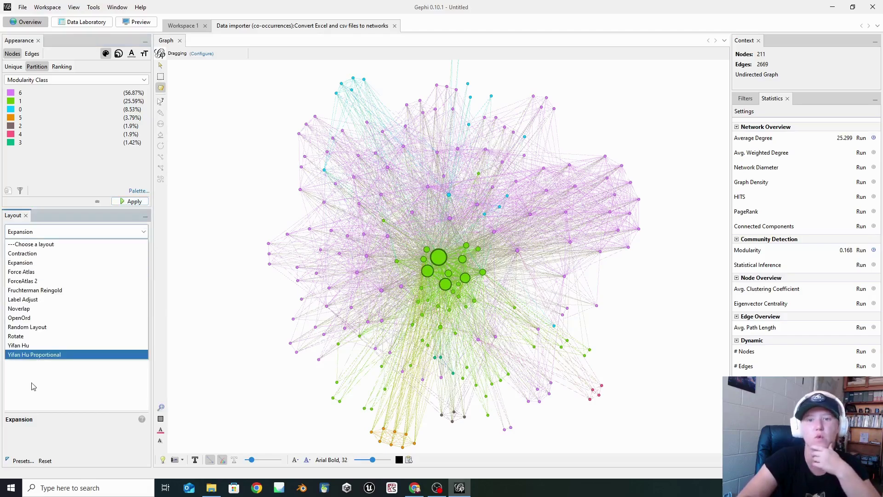
click(57, 349)
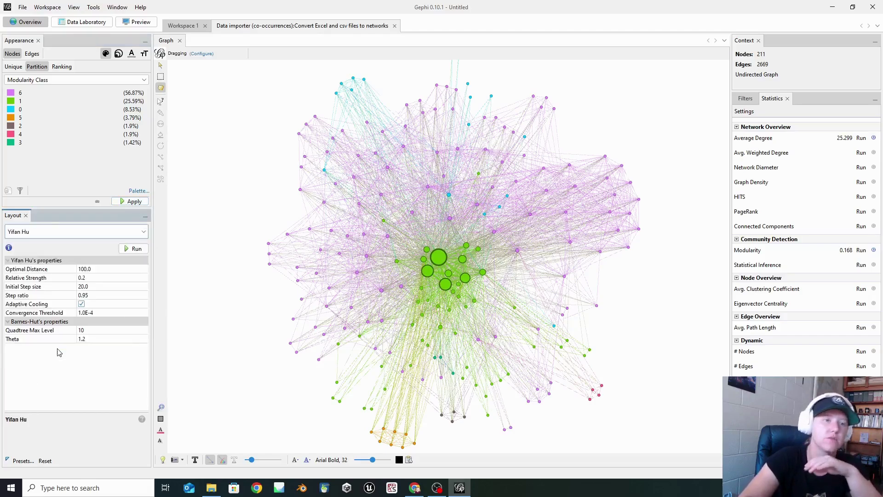
click(139, 253)
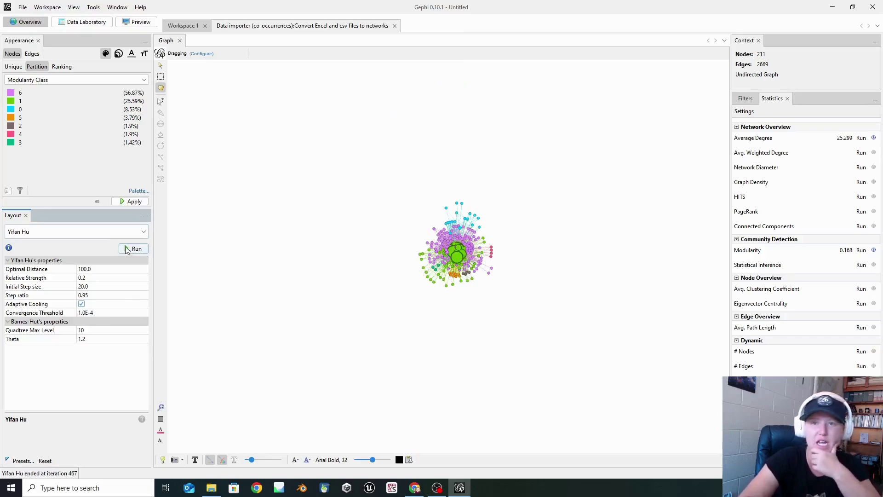
Expand the graph once with the Expansion layout at scale factor 1.2.
click(144, 231)
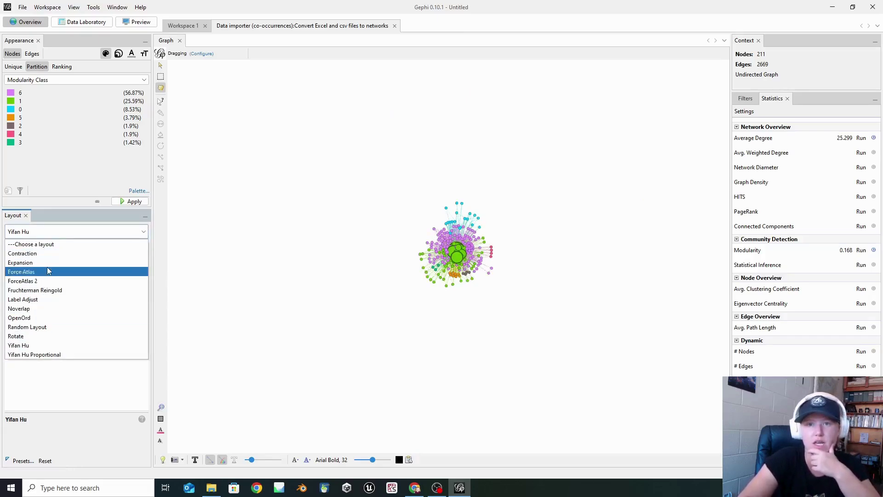
click(74, 262)
scroll(448, 247, up, 5)
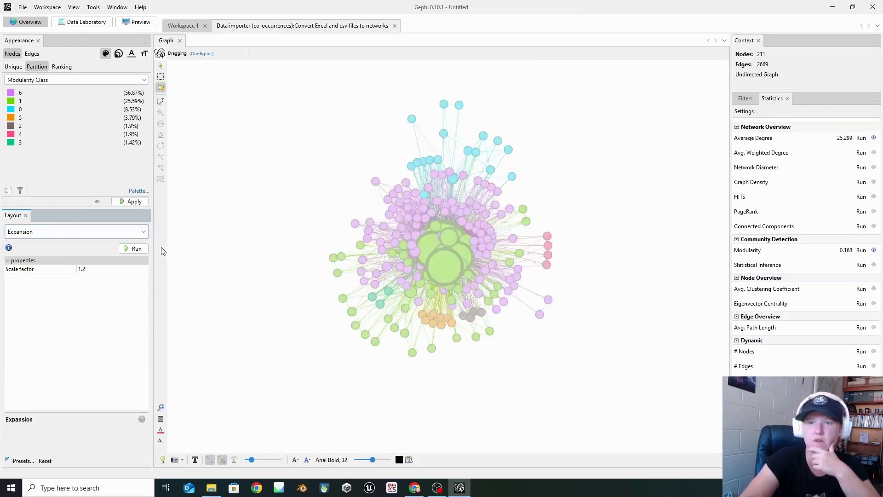
click(144, 231)
click(46, 263)
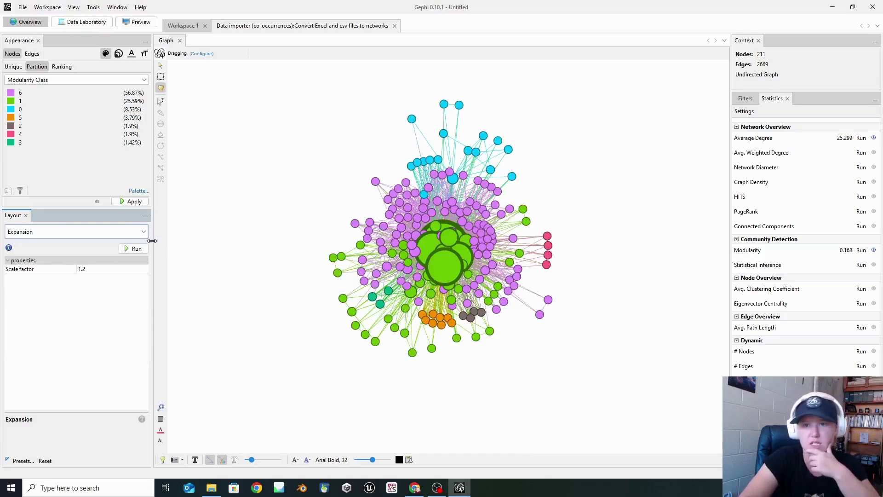
click(136, 249)
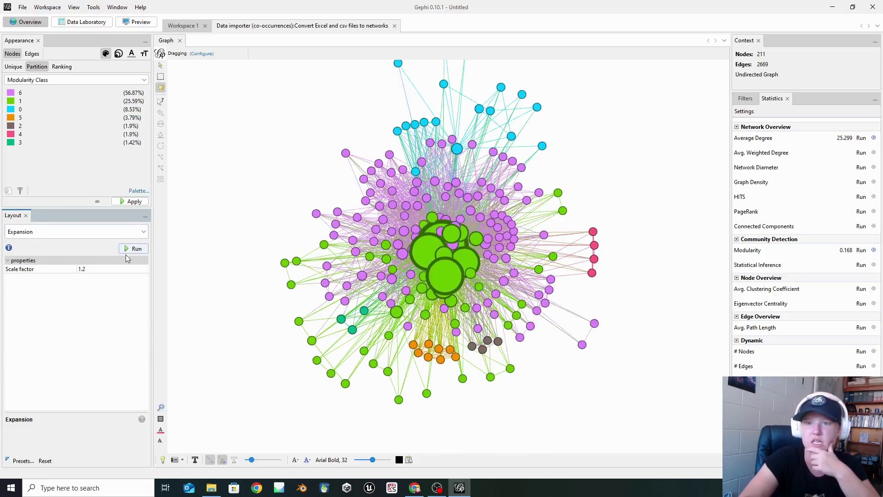
Run the Yifan Hu Proportional layout on the graph.
click(144, 232)
click(56, 355)
click(134, 250)
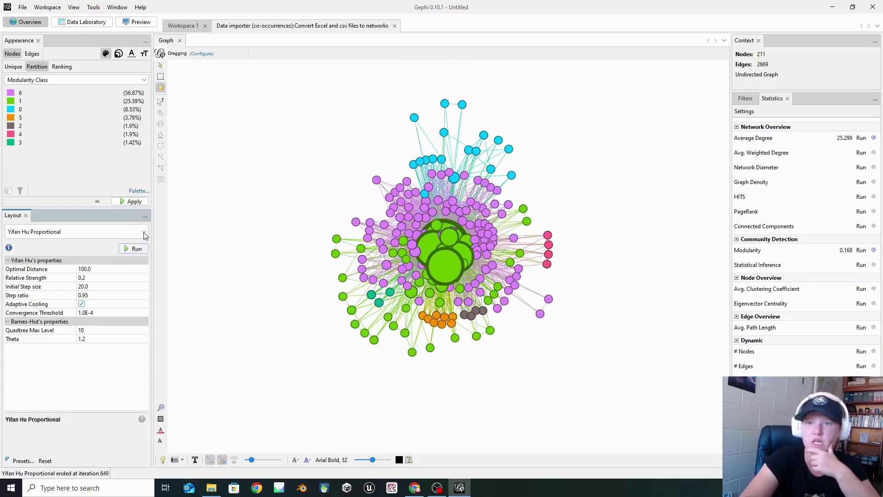
click(143, 231)
click(144, 232)
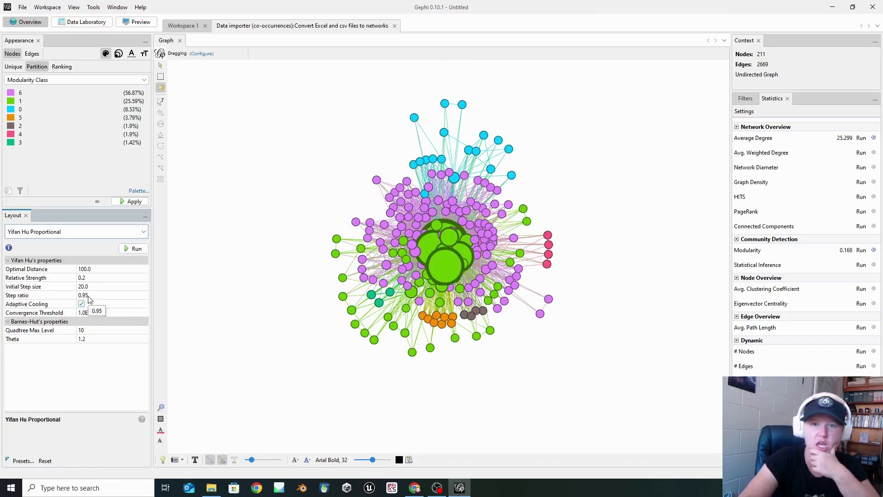
Set the Yifan Hu Proportional layout's relative strength to 0.5 and rerun it.
click(86, 277)
text(0.)
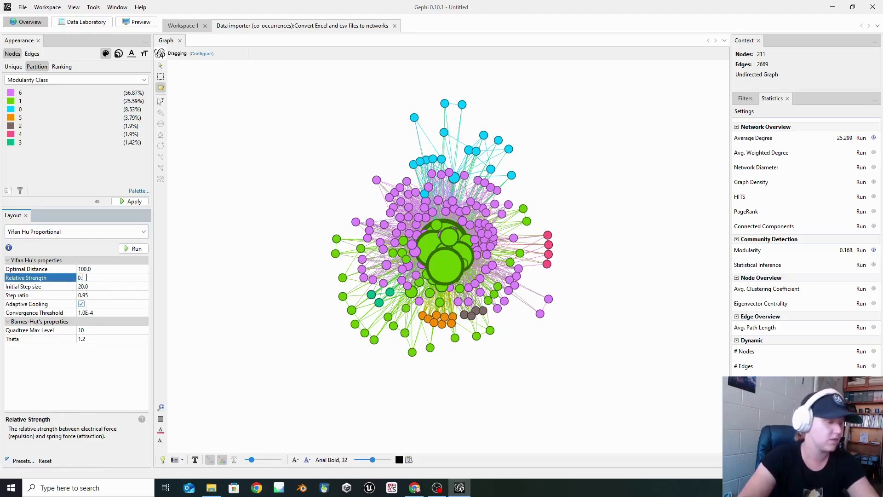
text(5)
click(139, 251)
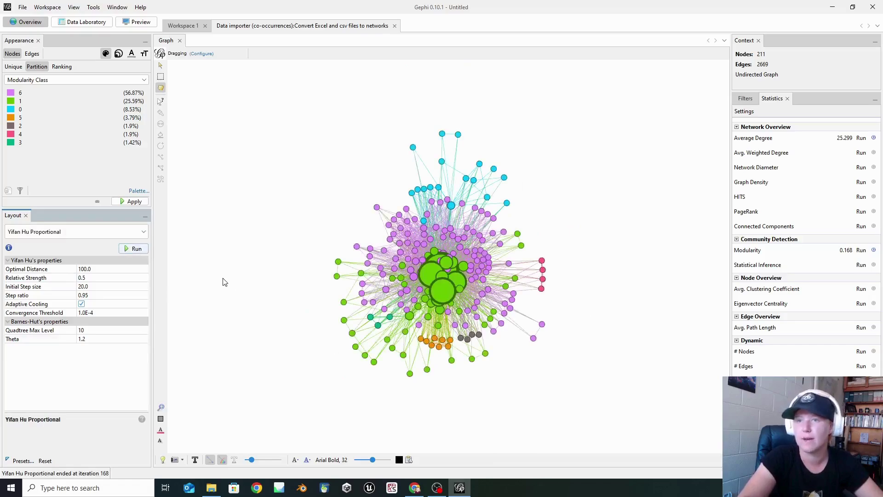
Spread the nodes apart by running the Expansion layout three times at scale factor 1.2.
click(147, 233)
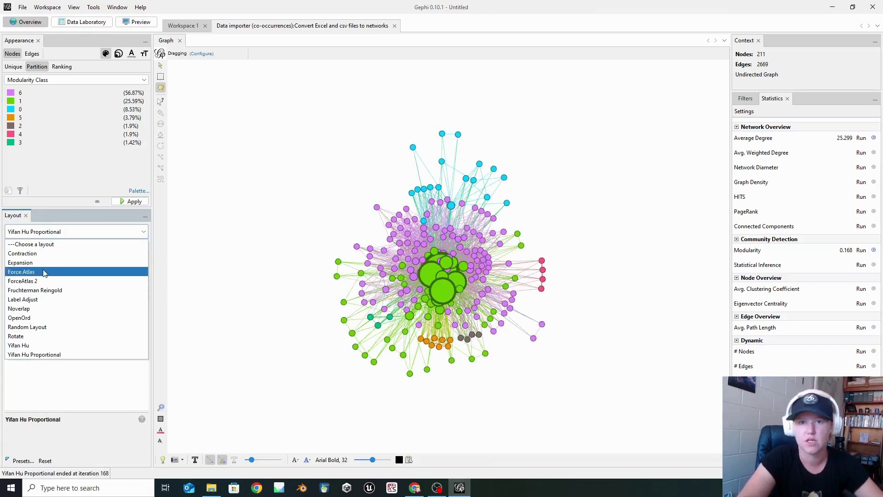
click(46, 265)
click(137, 248)
click(137, 248)
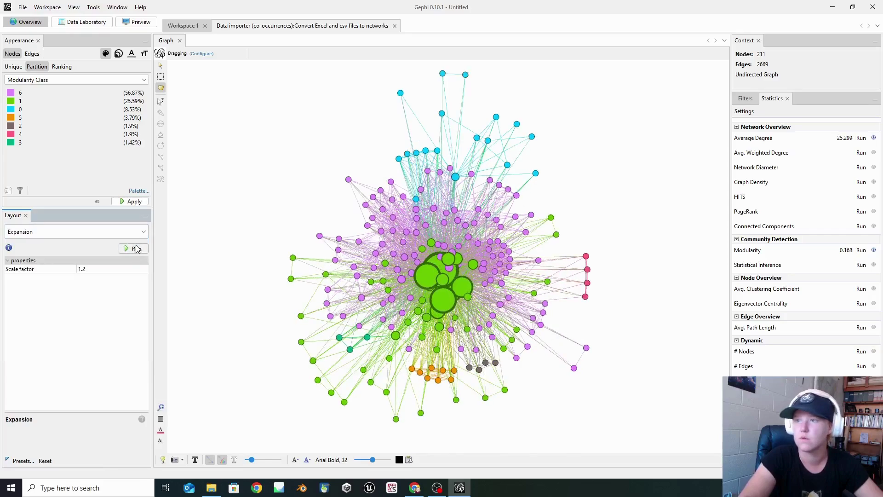
click(137, 249)
Show the node labels at a reduced size and run the Label Adjust layout to separate overlapping ones.
scroll(265, 274, down, 1)
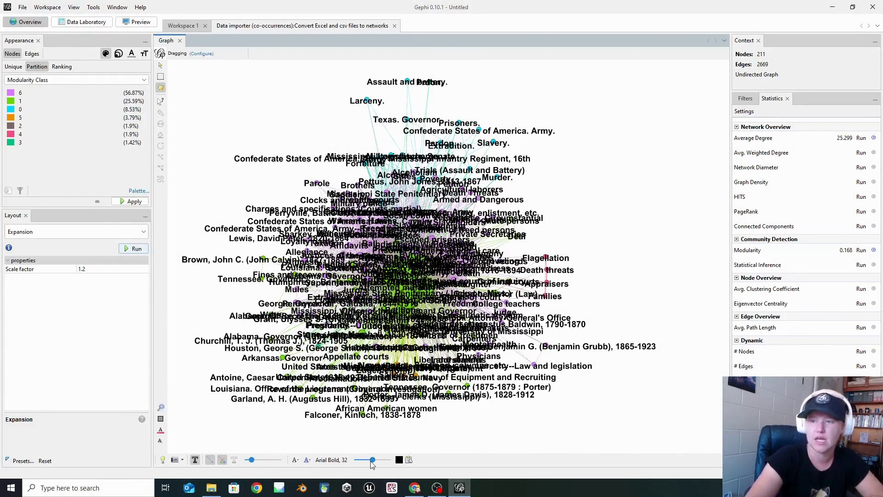
drag(372, 461, 366, 462)
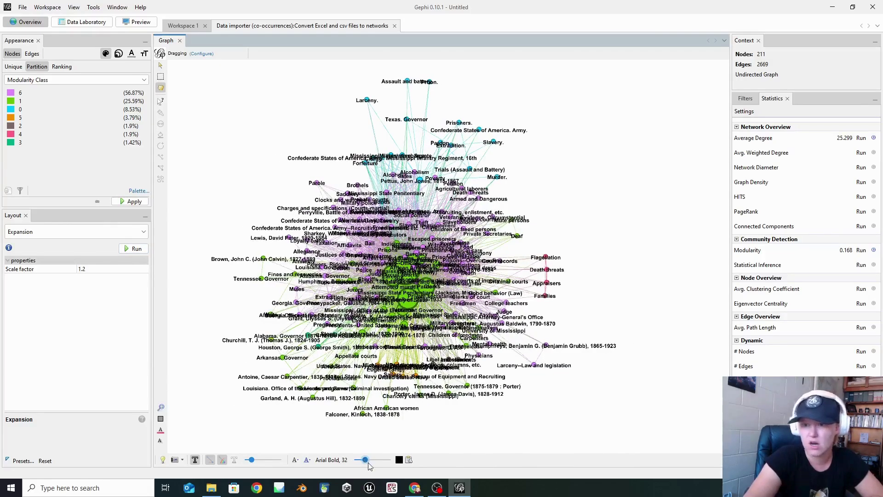
click(143, 231)
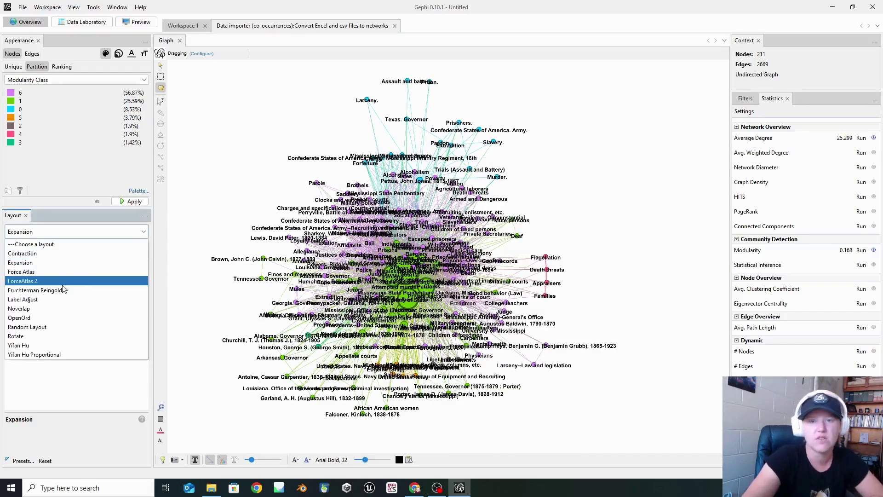
click(65, 300)
click(133, 249)
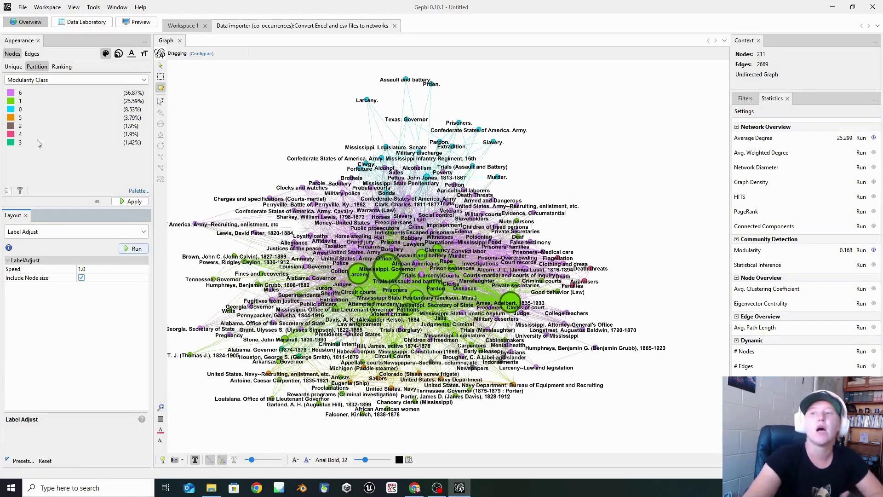
Rank the node label sizes by frequency, with a minimum size of 0.5 and a maximum of 4.
click(145, 54)
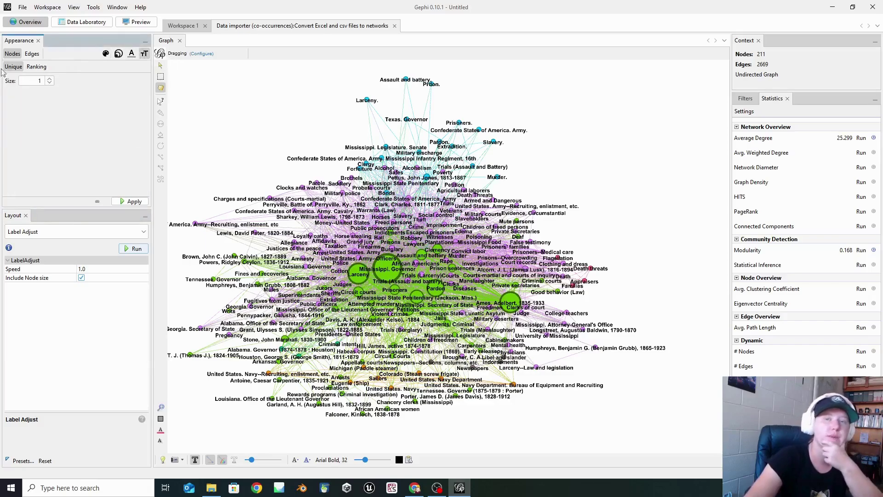
click(36, 66)
click(145, 78)
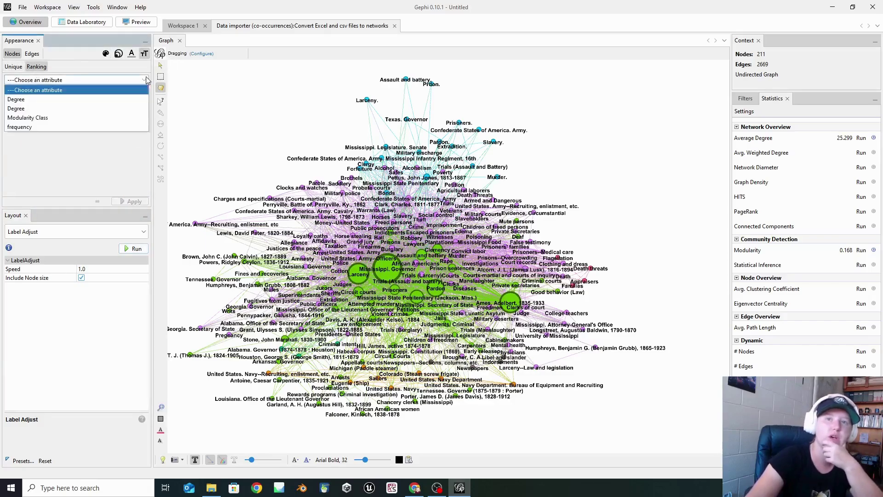
click(67, 128)
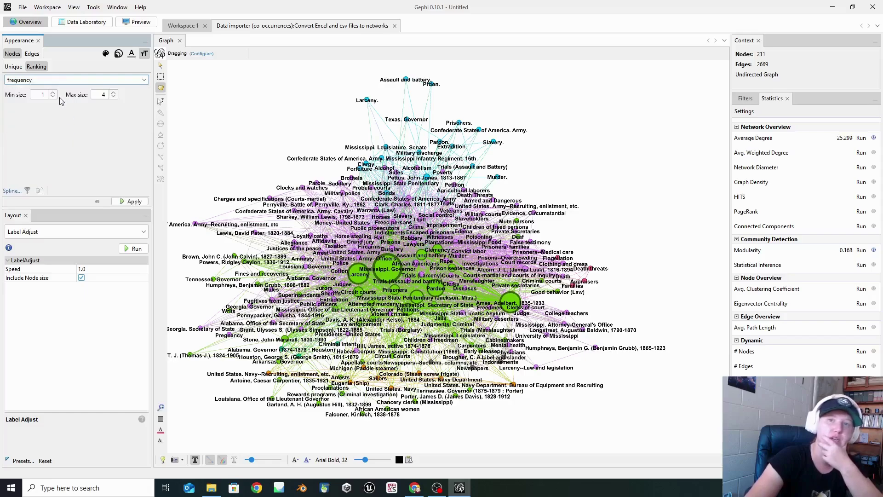
click(134, 201)
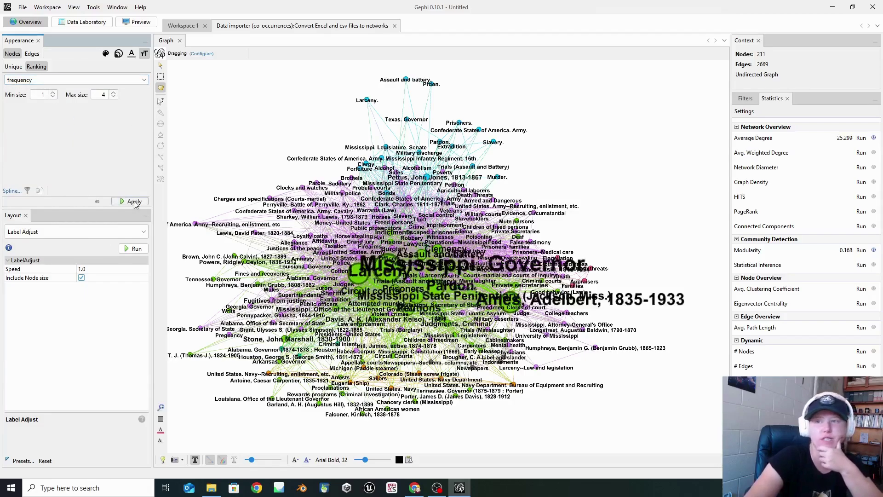
click(44, 94)
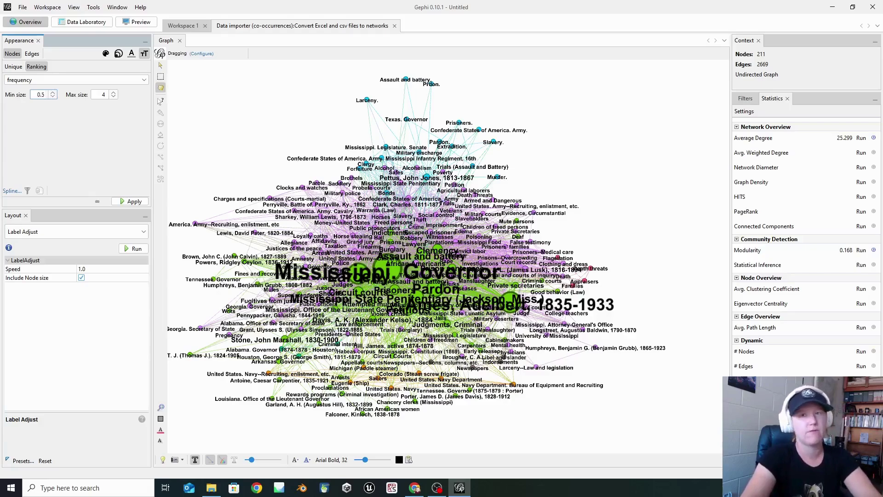
click(134, 203)
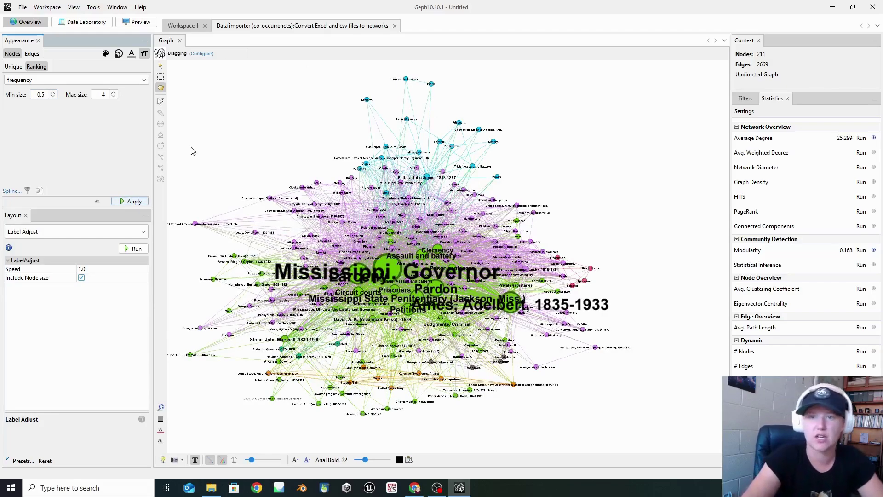
Run the Noverlap layout on the graph and spread the nodes with one Expansion run at scale factor 1.2.
click(141, 232)
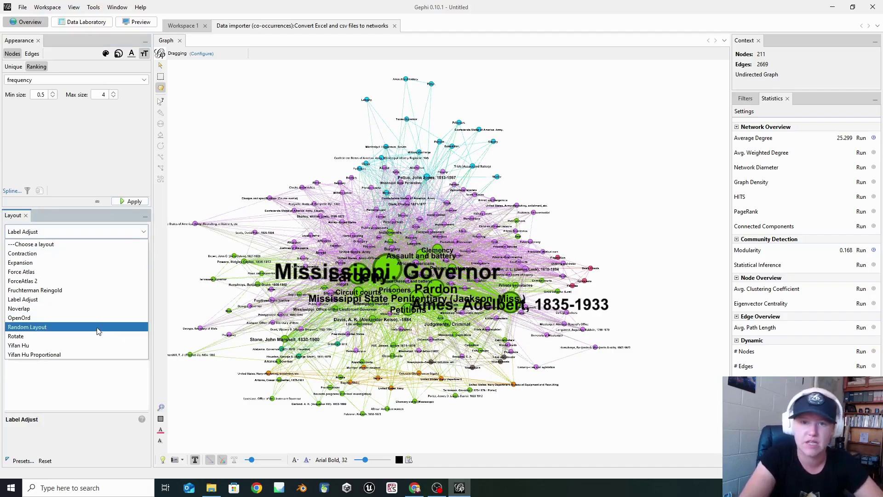
click(78, 309)
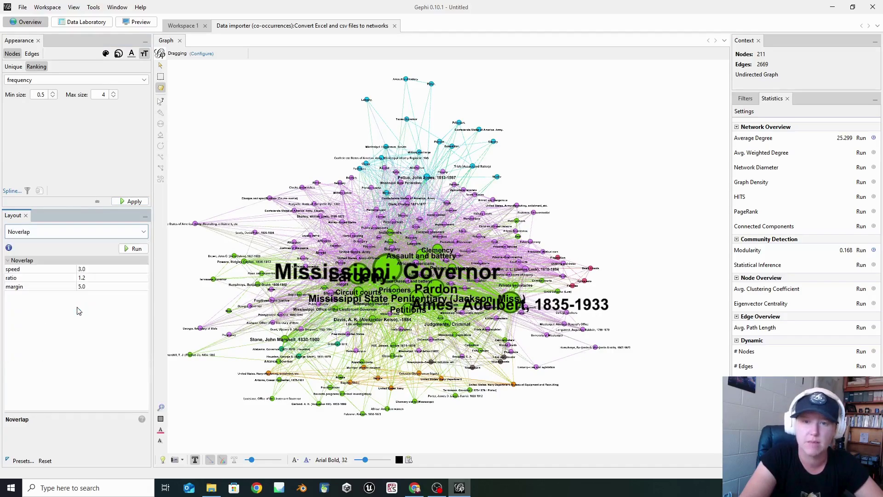
click(137, 249)
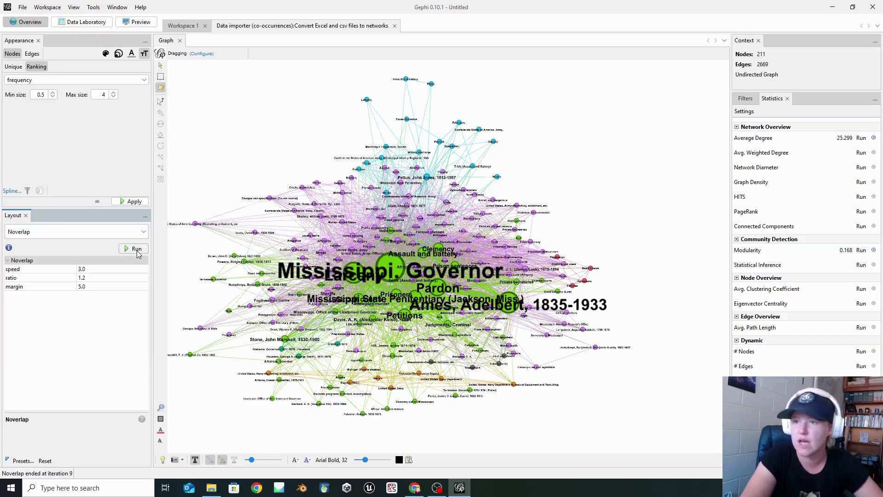
click(143, 232)
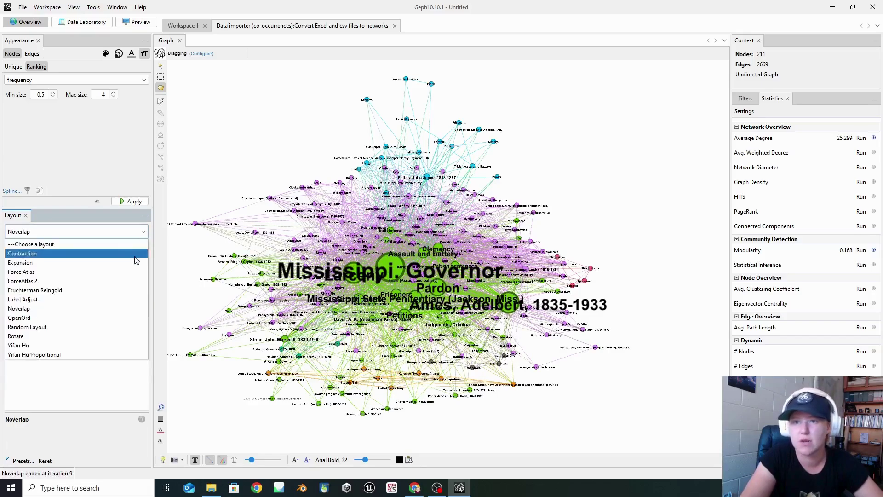
click(76, 262)
click(133, 249)
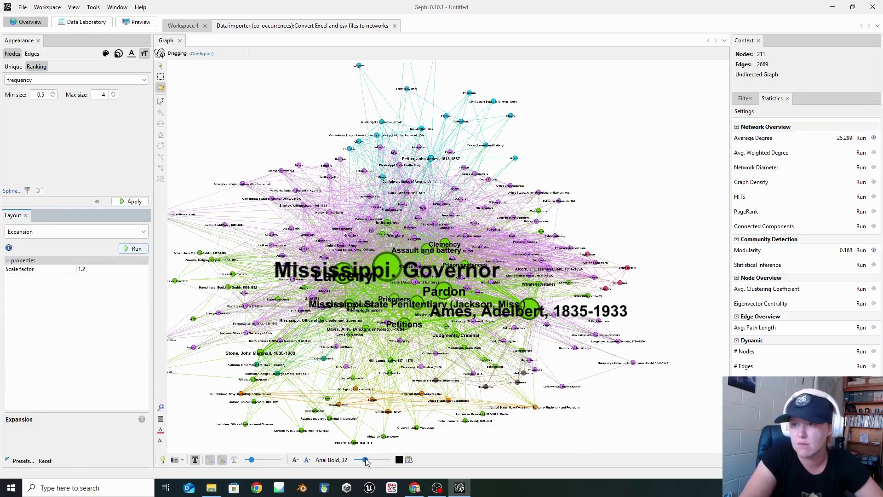
Slightly enlarge all node labels and reapply the frequency-based label sizing with minimum 0.8 and maximum 2.
drag(366, 461, 369, 461)
double_click(111, 98)
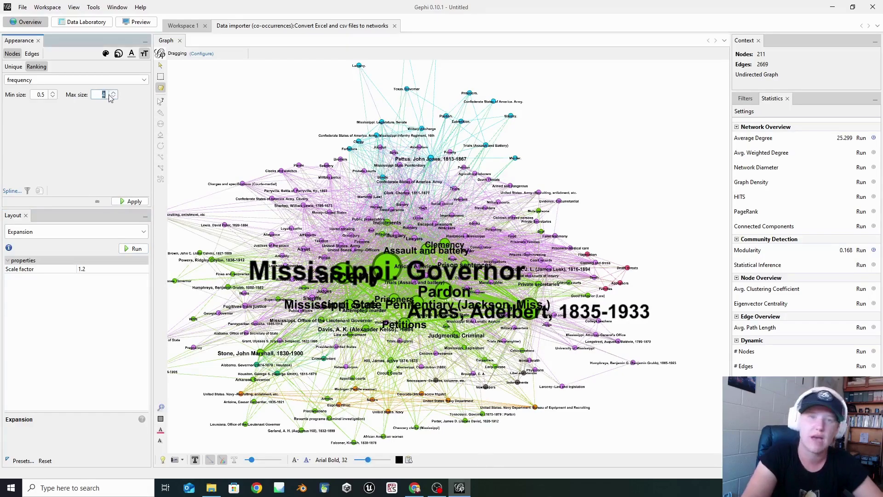
text(2)
click(138, 202)
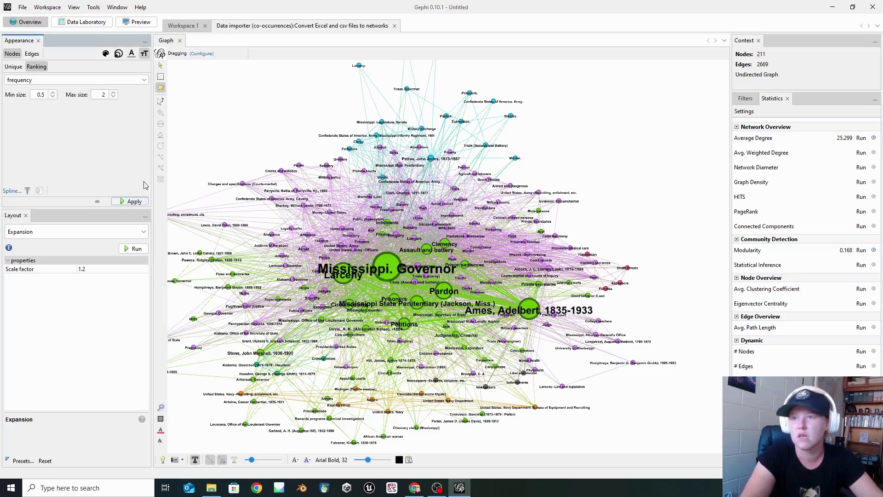
click(52, 92)
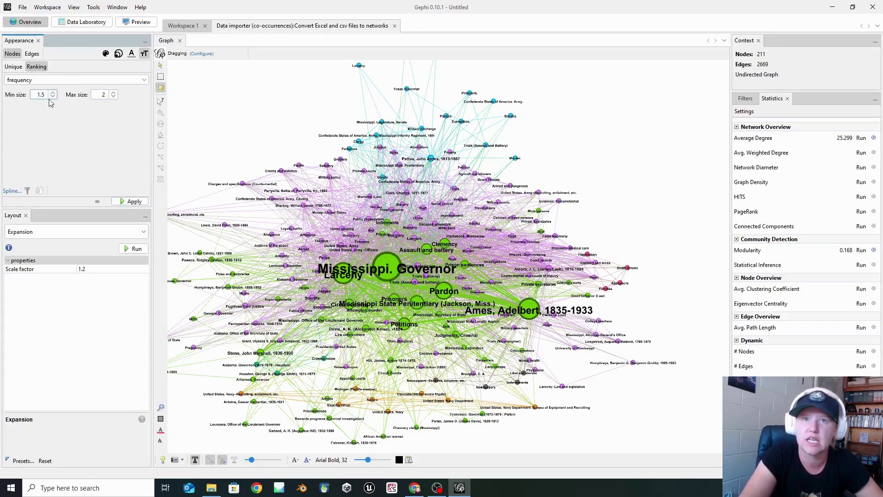
drag(45, 94, 37, 93)
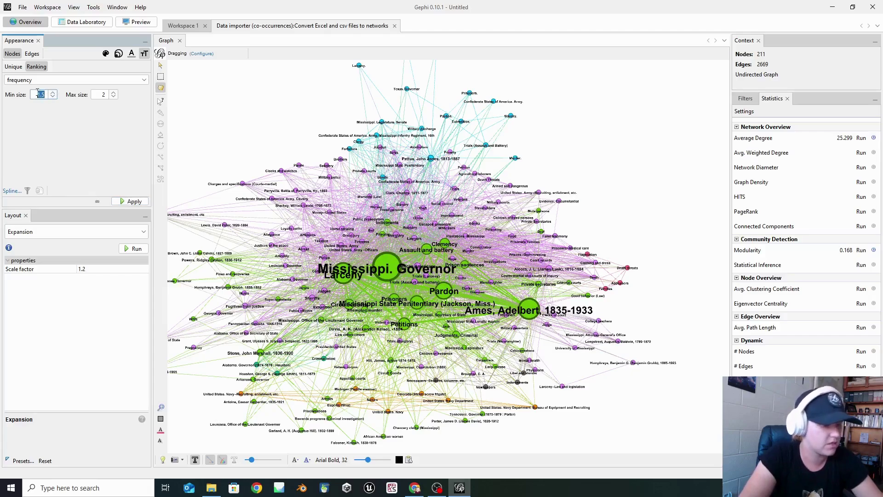
click(134, 202)
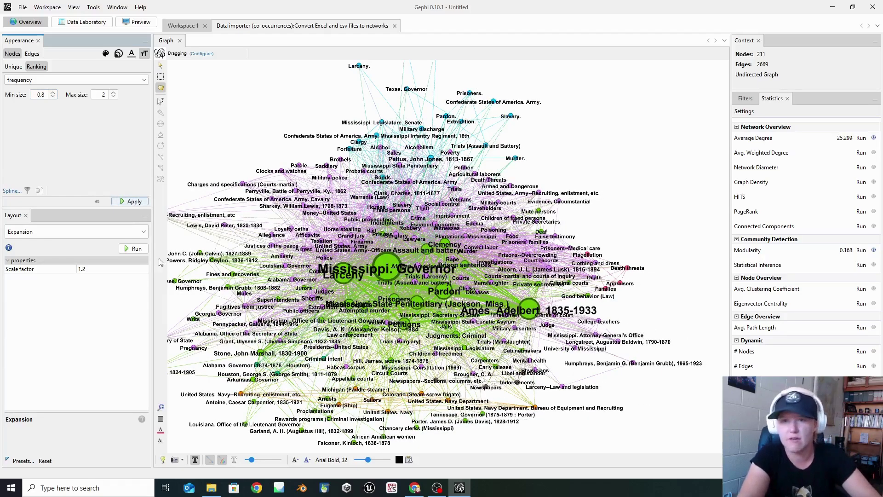
Run the Label Adjust layout at speed 1.0 with node size included to separate the resized labels.
click(144, 231)
click(92, 298)
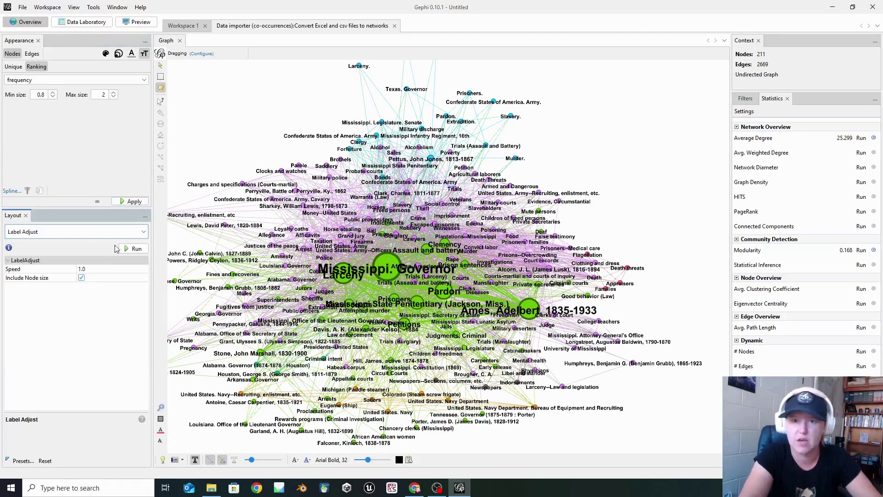
click(132, 248)
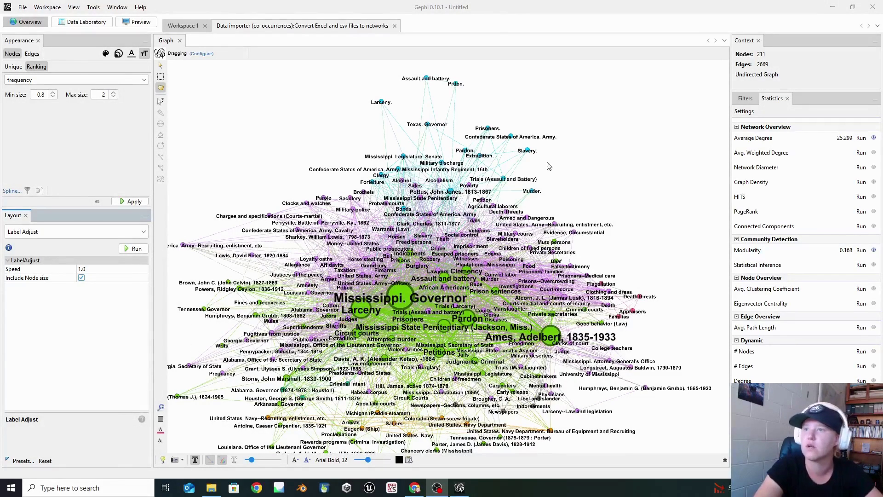
Examine the labeled network's communities and most prominent subjects, both up close and as a whole.
scroll(457, 450, down, 3)
scroll(542, 388, up, 2)
scroll(541, 388, up, 4)
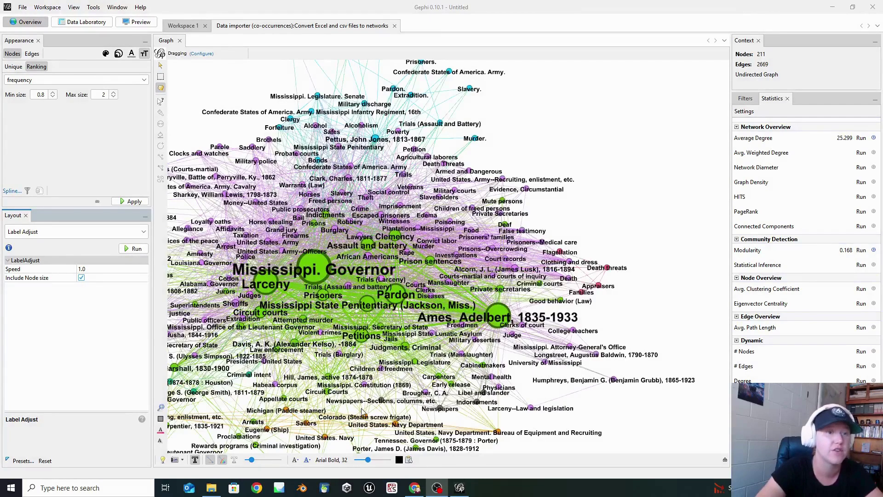
scroll(515, 343, down, 5)
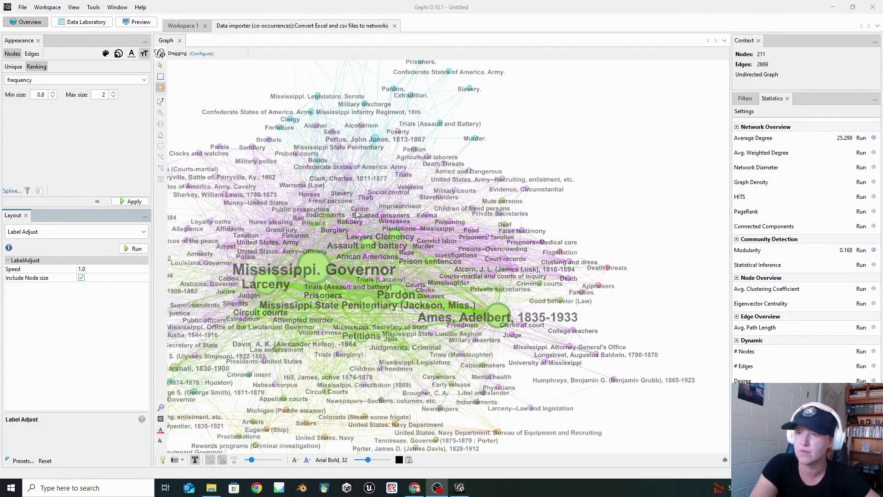
scroll(367, 218, up, 2)
click(595, 182)
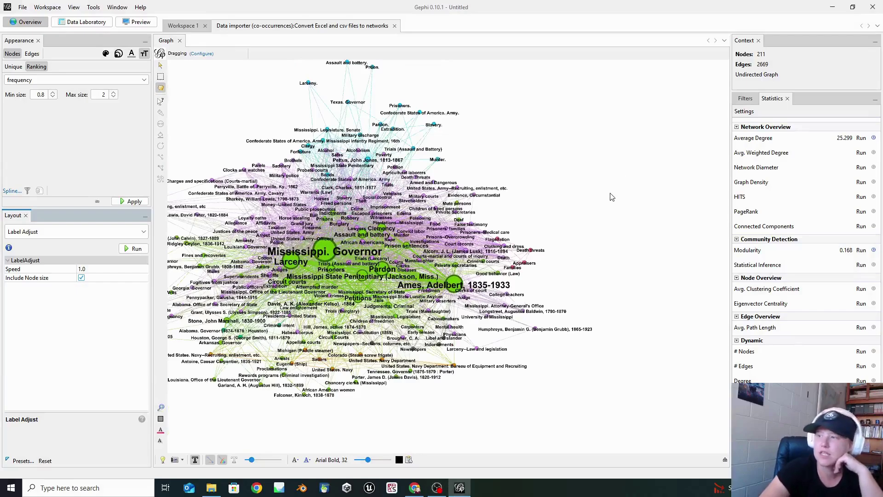
scroll(460, 239, down, 2)
scroll(425, 327, up, 3)
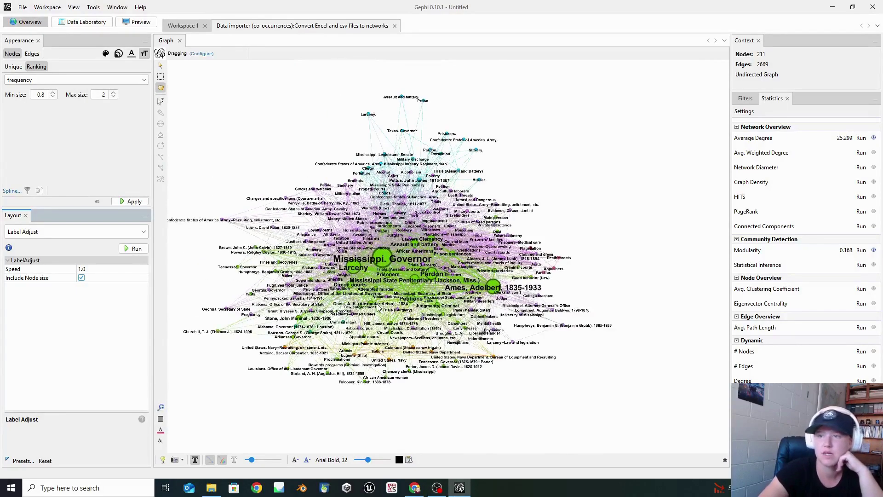
scroll(425, 327, up, 2)
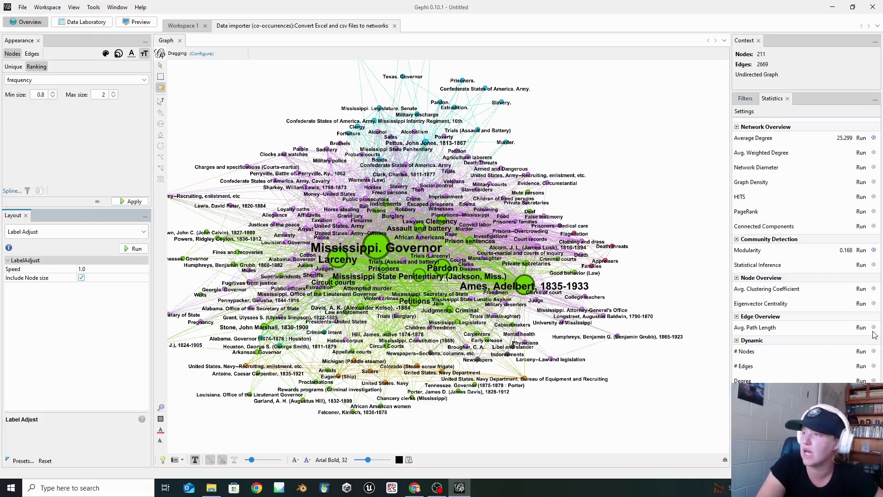
Compute the average weighted degree and the undirected network diameter without normalizing centralities, dismissing both reports.
click(861, 153)
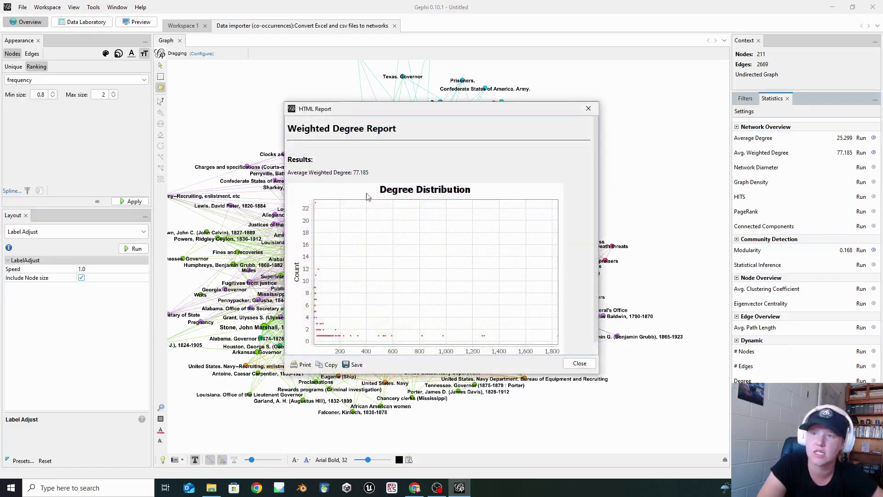
click(580, 364)
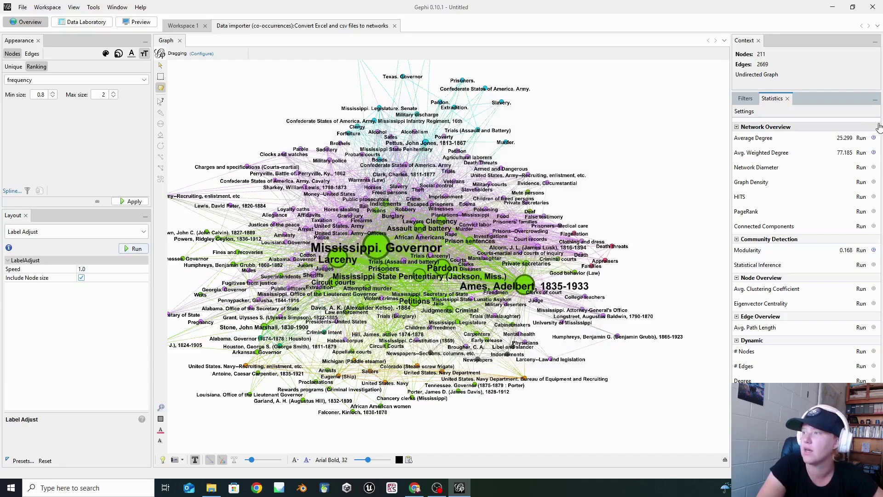
click(860, 167)
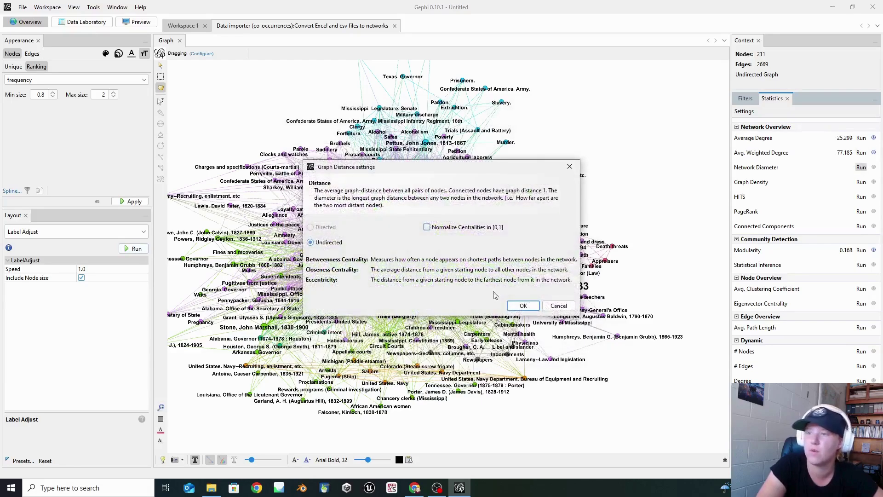
click(523, 306)
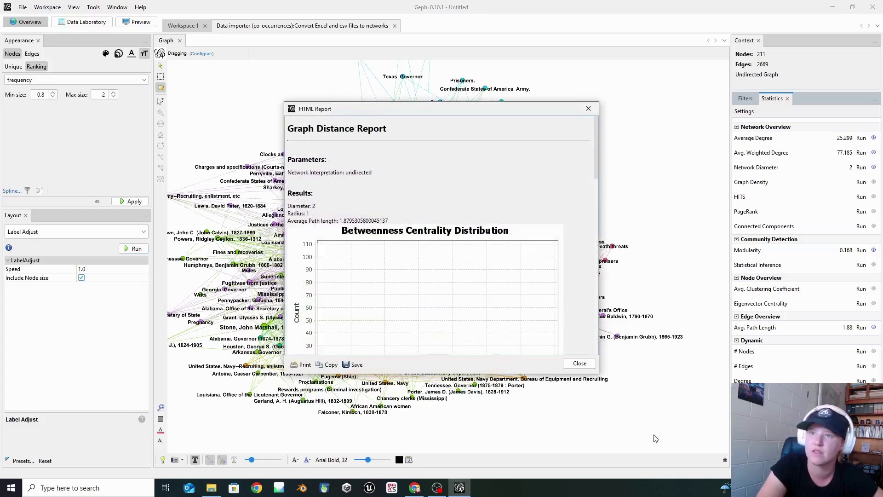
click(578, 363)
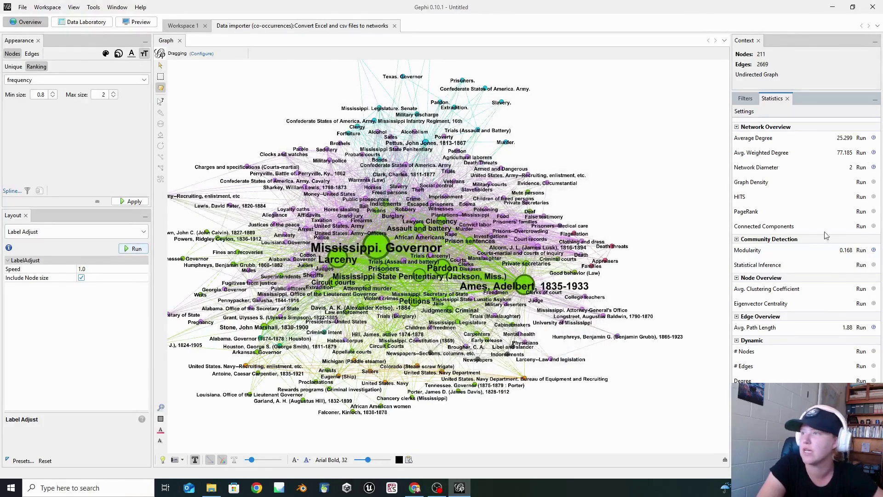
Compute the undirected graph density and the HITS metric, closing each report.
click(861, 182)
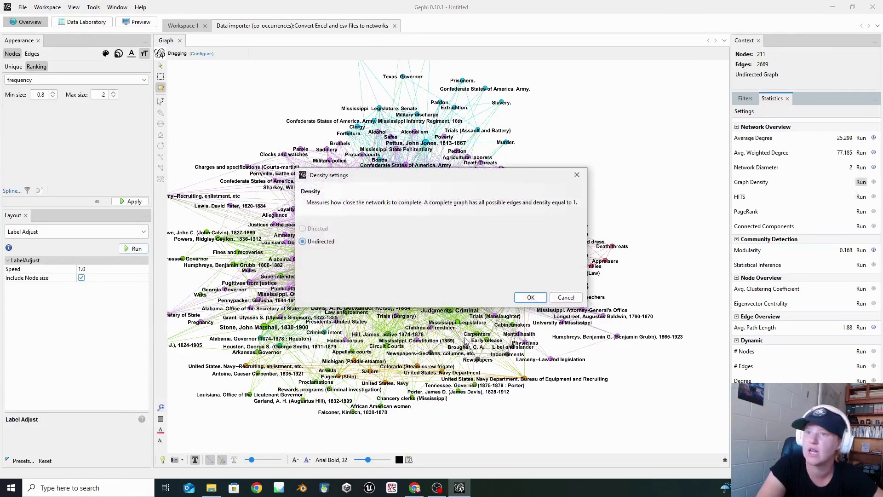
click(531, 297)
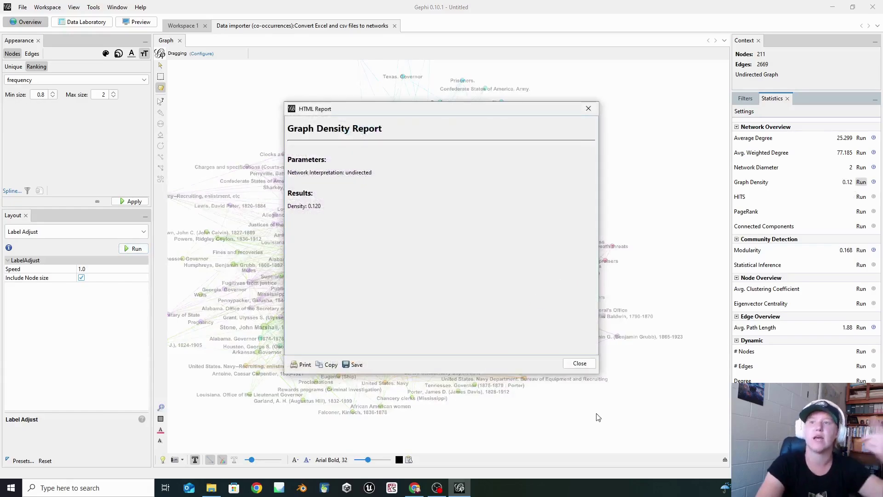
click(586, 363)
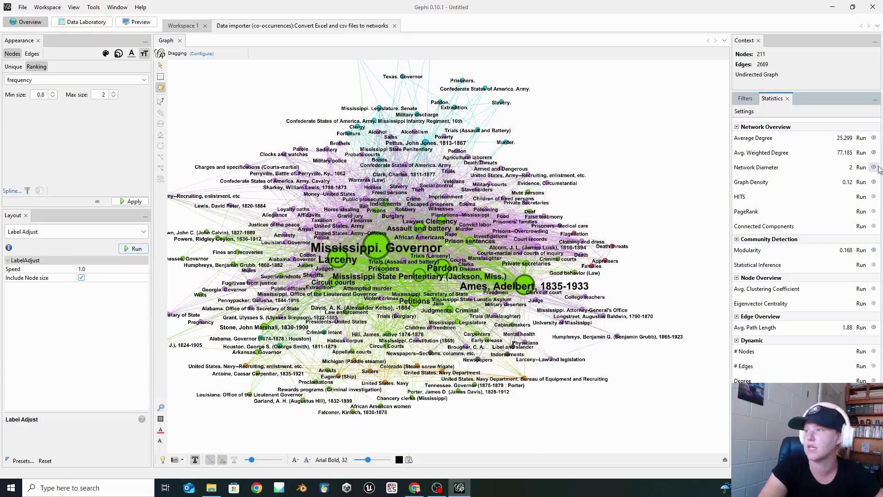
click(861, 197)
click(533, 289)
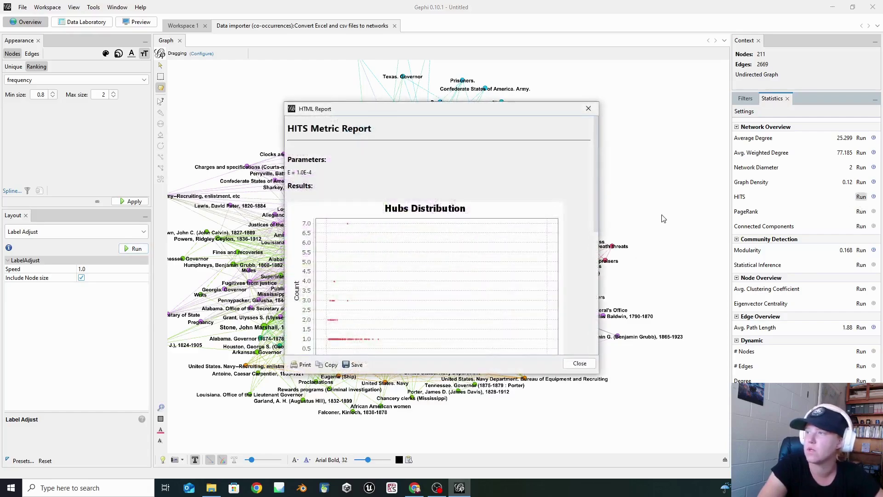
click(588, 108)
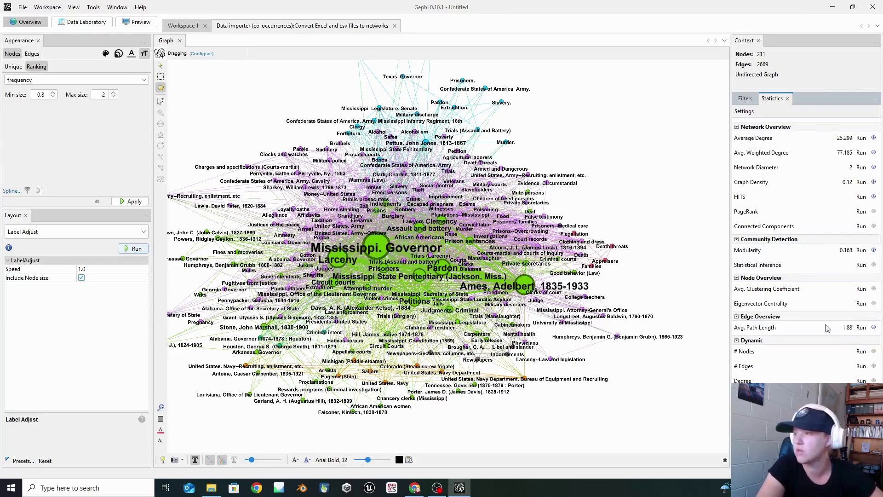
Add the Edge Weight filter from the edge filter library to the filter queries.
click(744, 98)
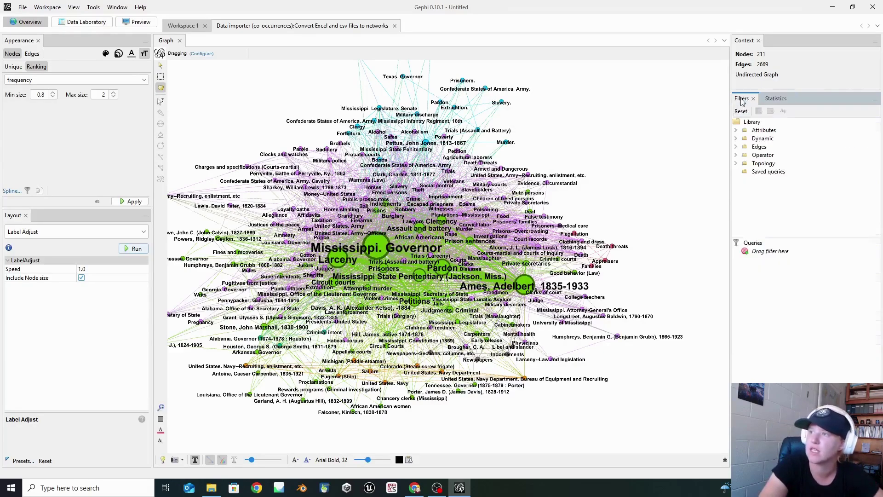
click(737, 148)
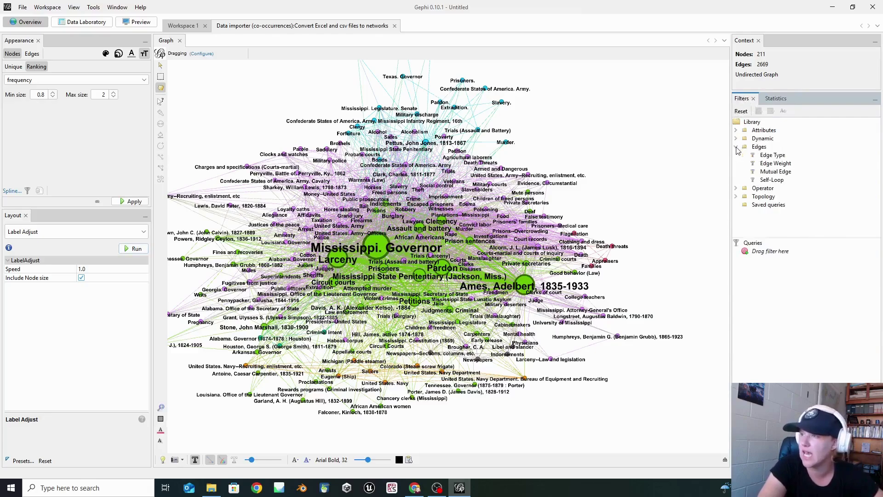
drag(776, 164, 758, 274)
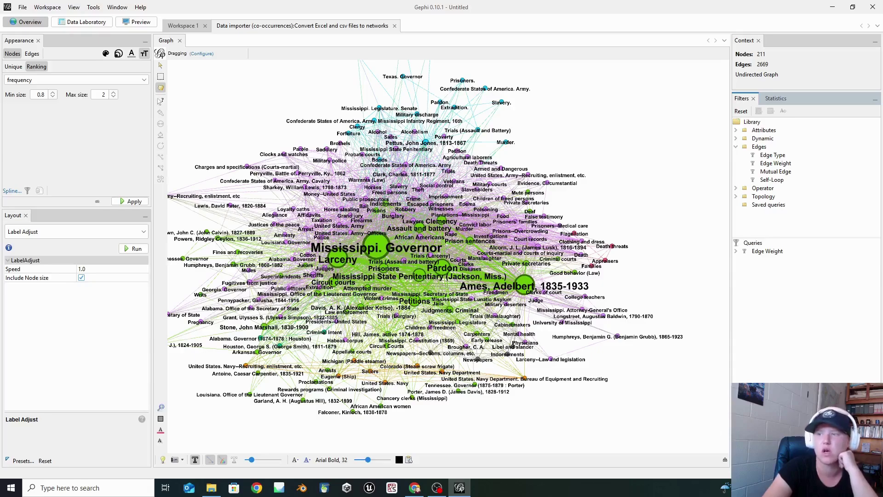
Examine the filters available in the Attributes, Topology and Operator categories of the filter library.
click(736, 147)
click(736, 131)
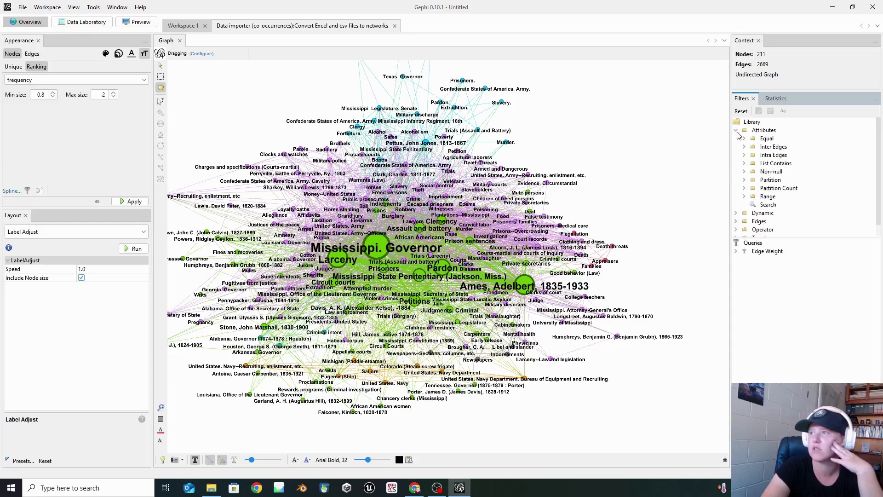
click(736, 130)
click(736, 163)
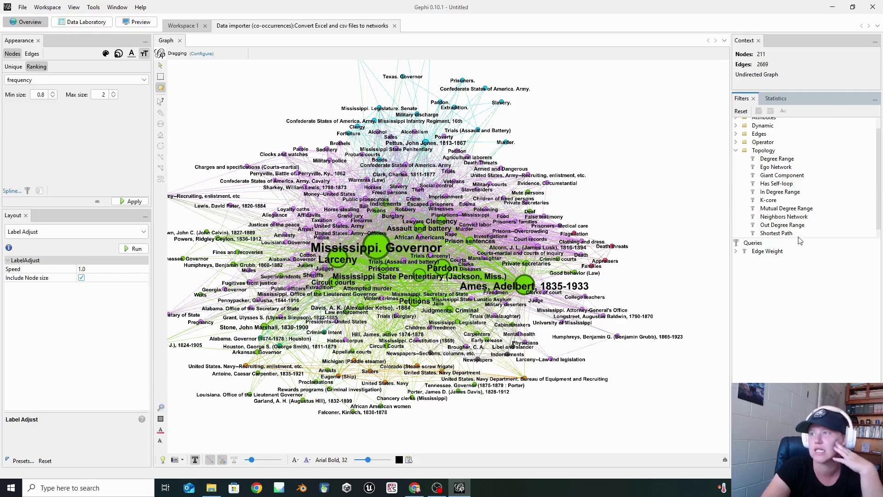
click(737, 153)
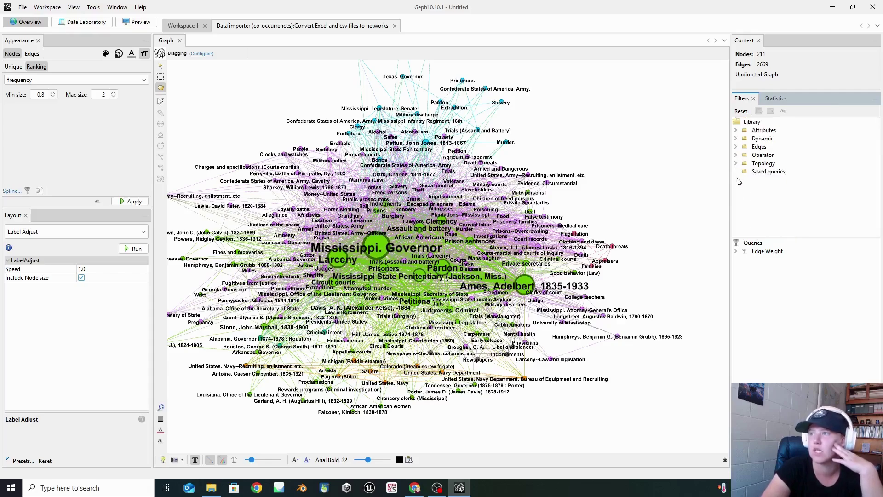
click(736, 155)
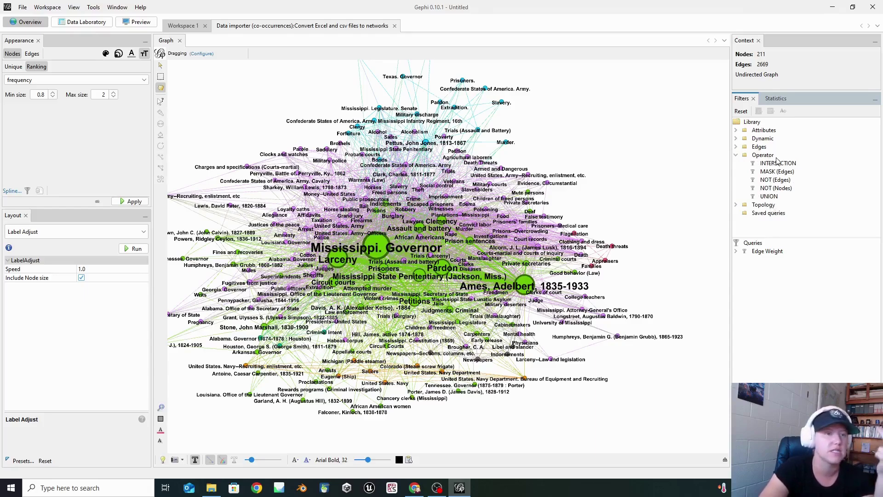
click(736, 155)
click(737, 131)
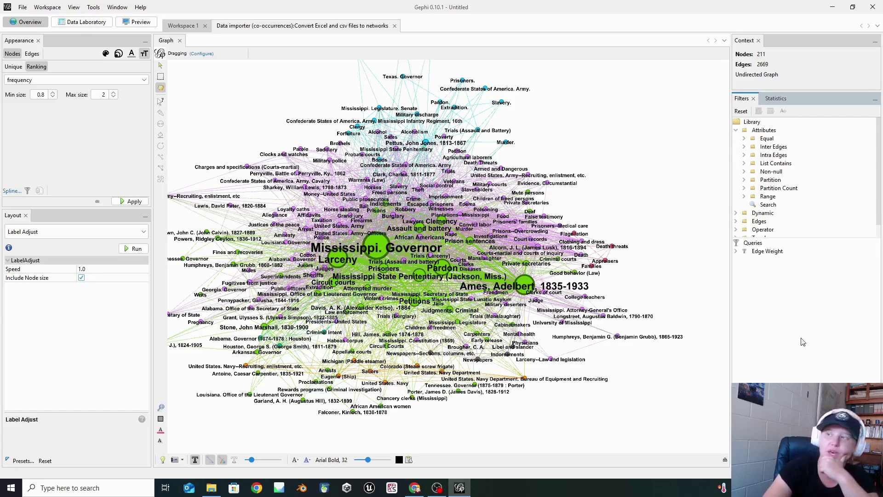
Preview generated seven-color palettes for the nodes' Modularity Class using the Default and Fancy (dark background) presets.
click(105, 53)
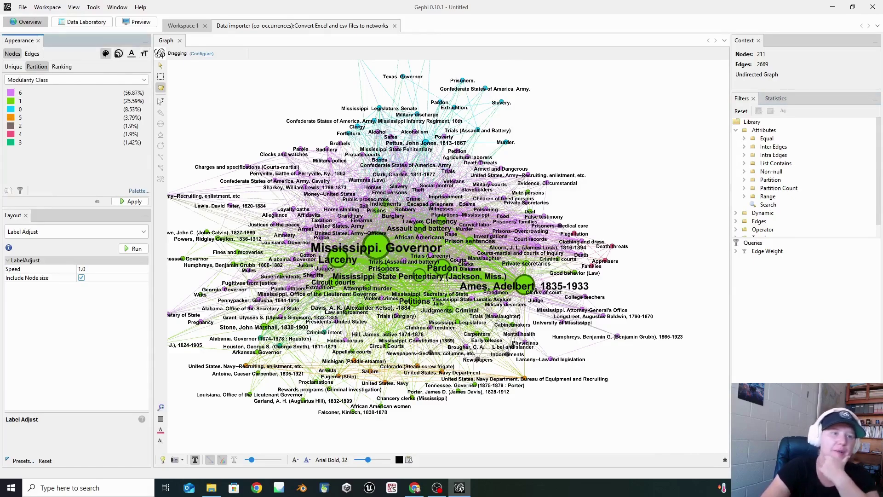
click(138, 192)
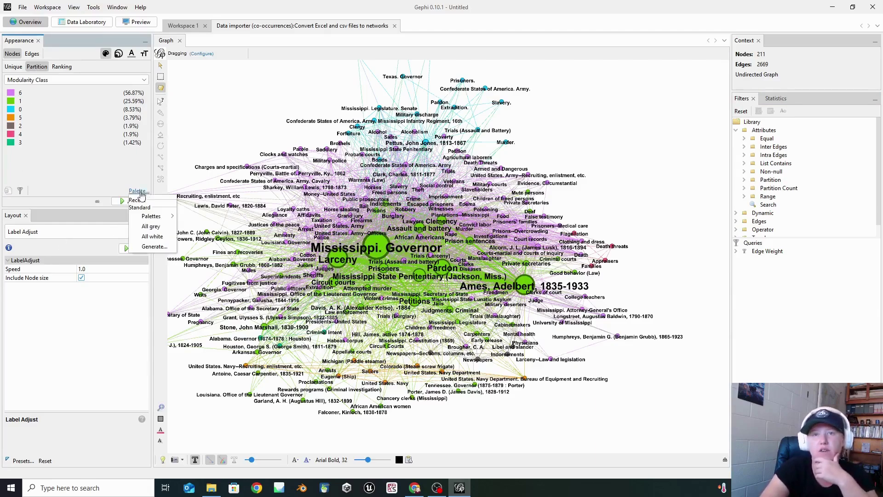
mouse_move(167, 218)
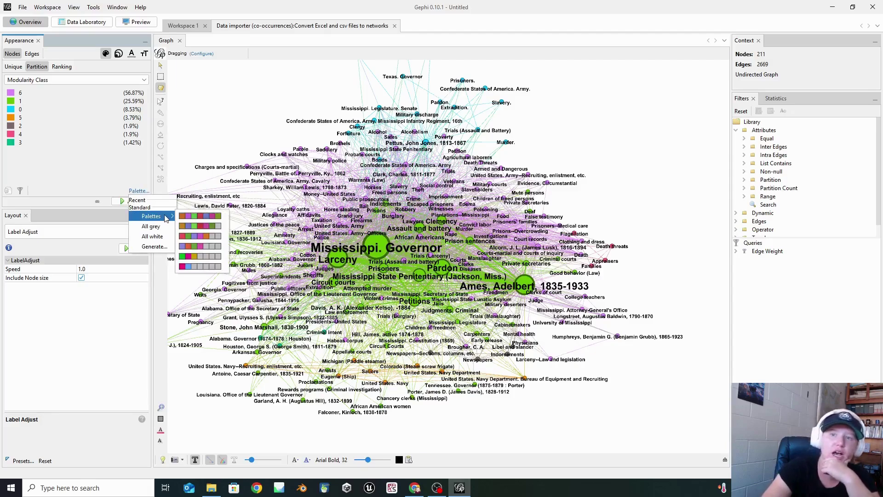
click(152, 247)
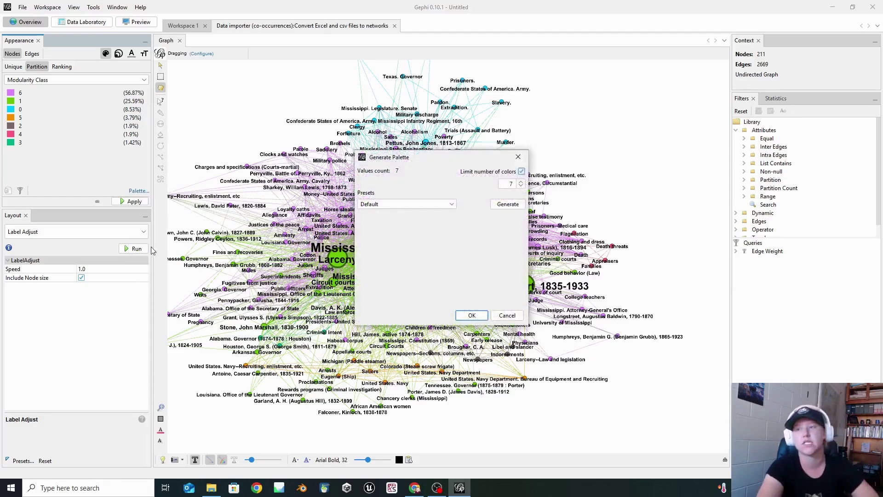
click(508, 205)
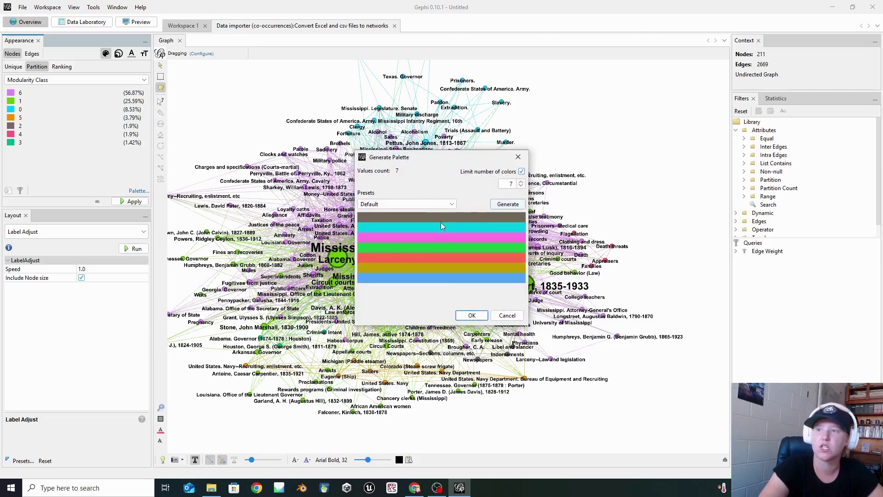
click(451, 203)
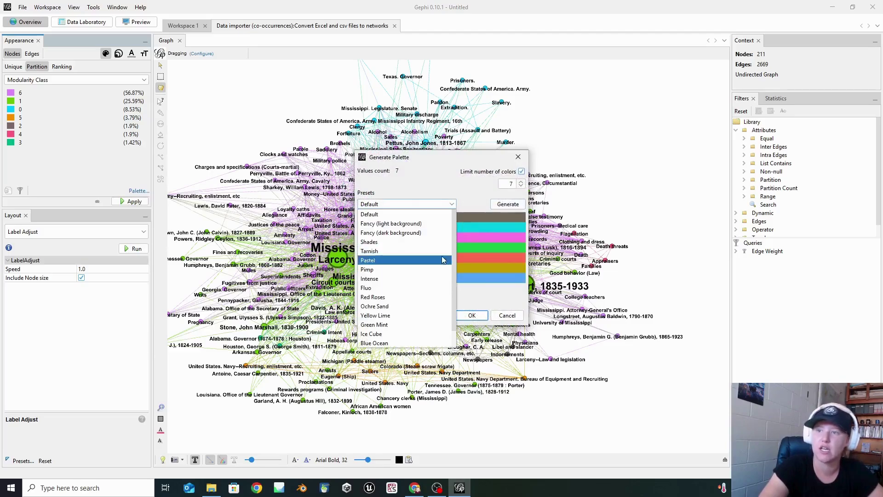
click(420, 233)
click(507, 205)
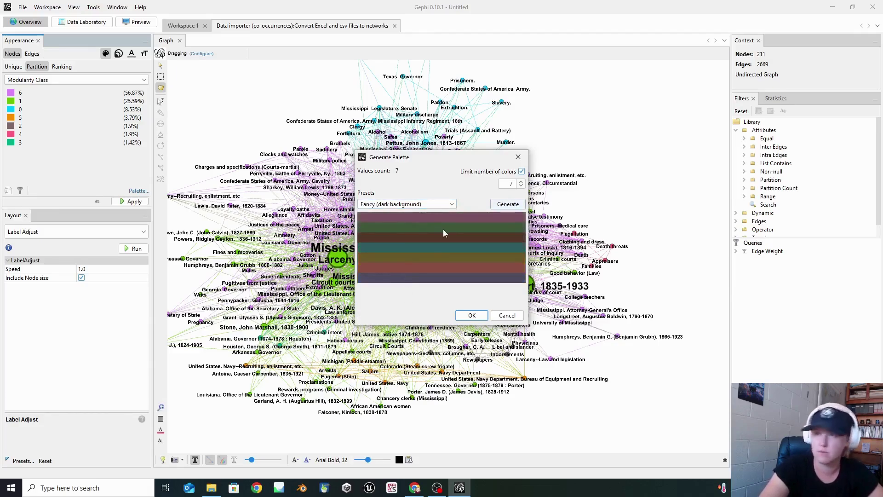
Generate a seven-color Indigo Night palette and apply it to the nodes by Modularity Class.
click(453, 205)
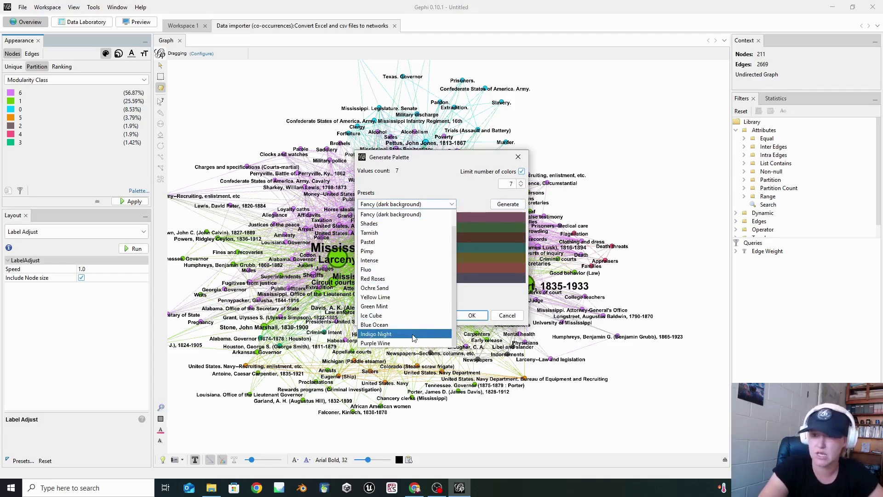
click(416, 338)
click(509, 207)
click(512, 209)
click(511, 209)
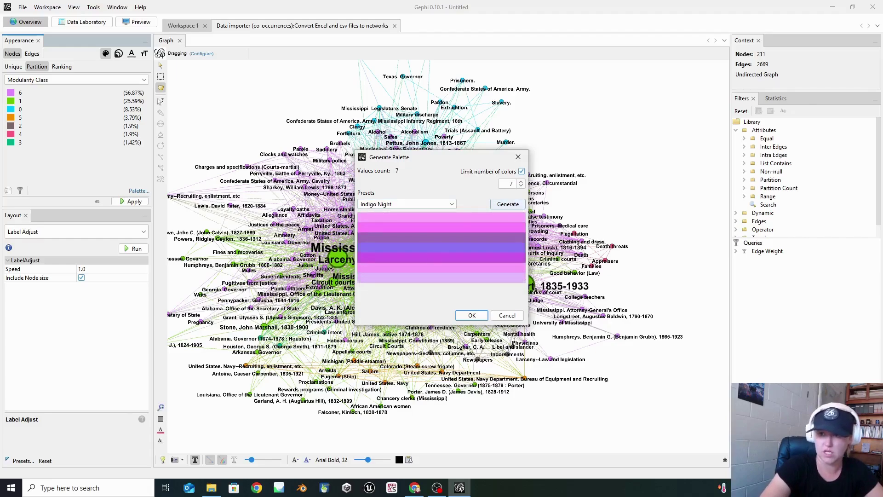
click(472, 316)
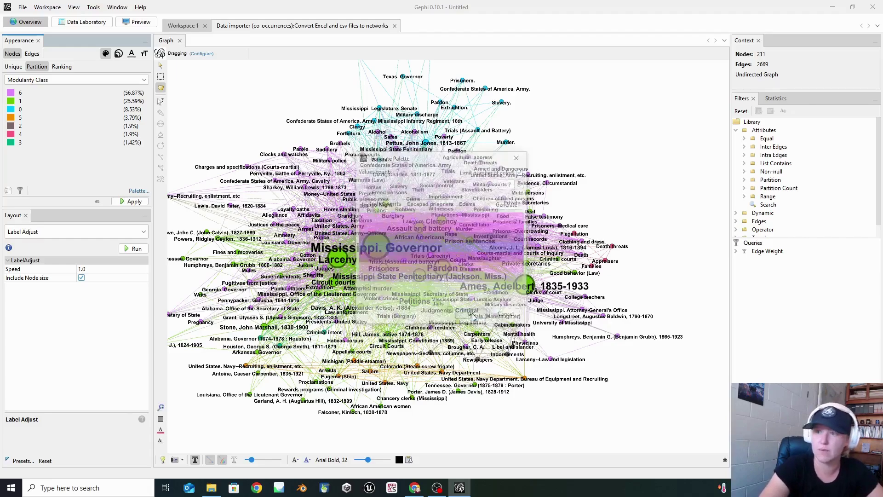
click(132, 202)
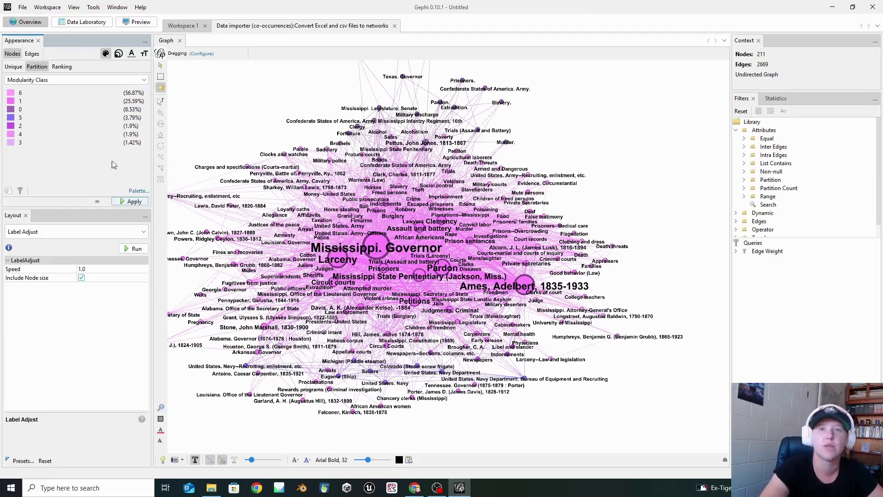
Color the edges by Weight ranking with the green gradient.
click(30, 54)
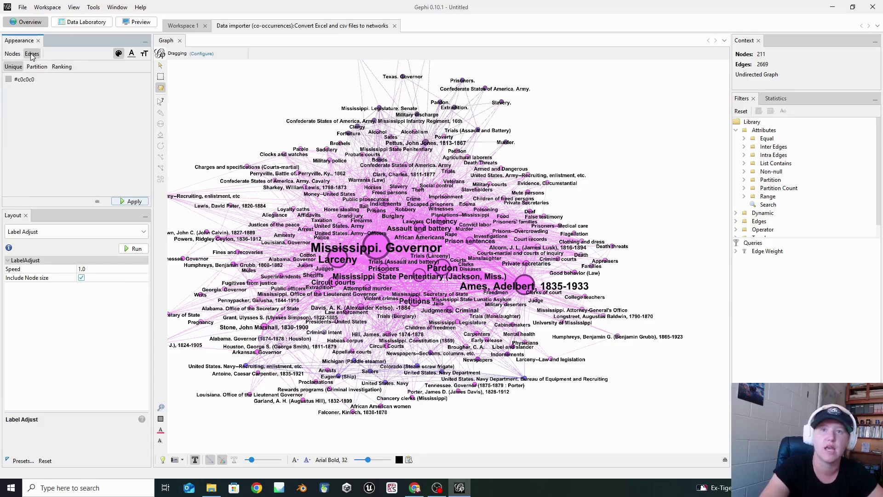
click(62, 67)
click(138, 80)
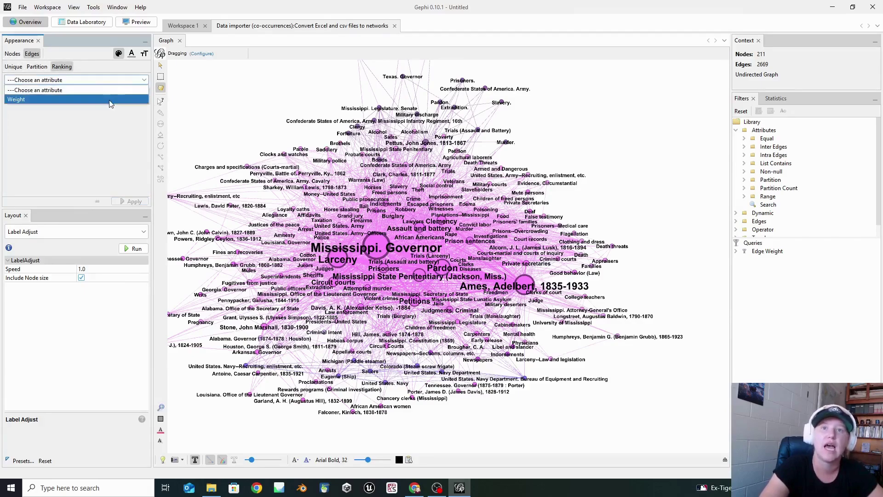
click(110, 101)
click(132, 202)
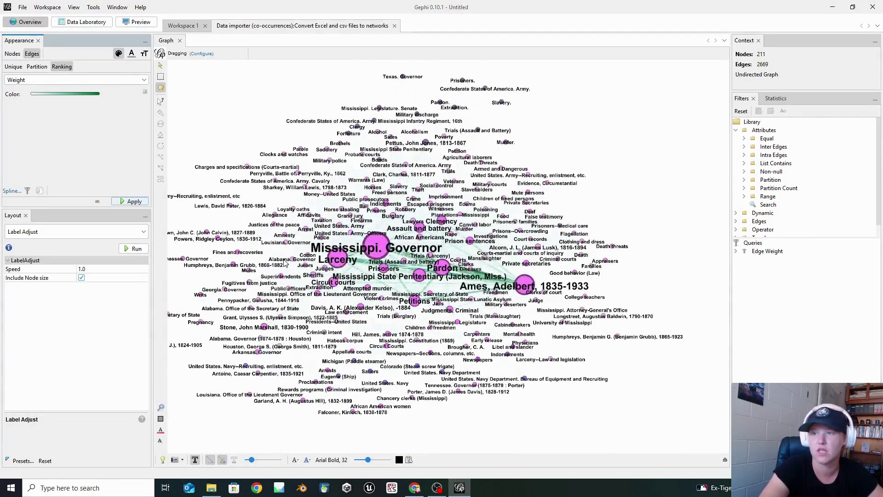
Clear the edges' ranking attribute and color all edges uniformly with #c0c0c0.
click(144, 80)
click(92, 92)
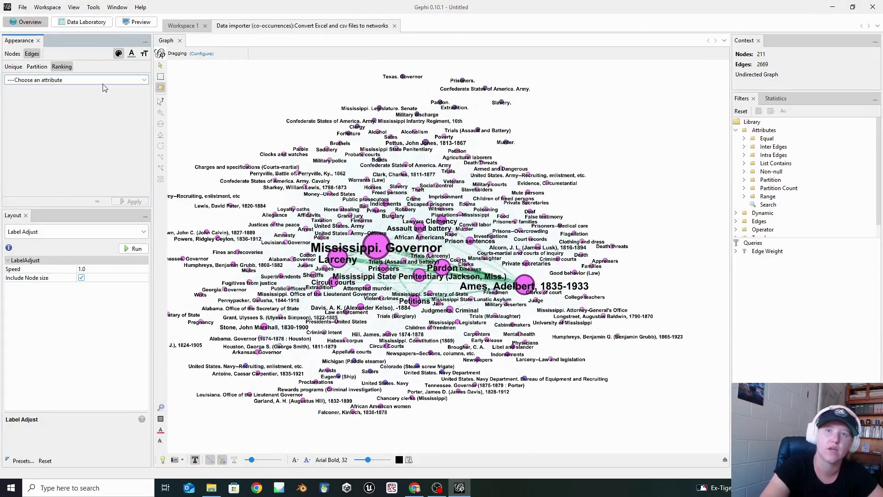
click(13, 66)
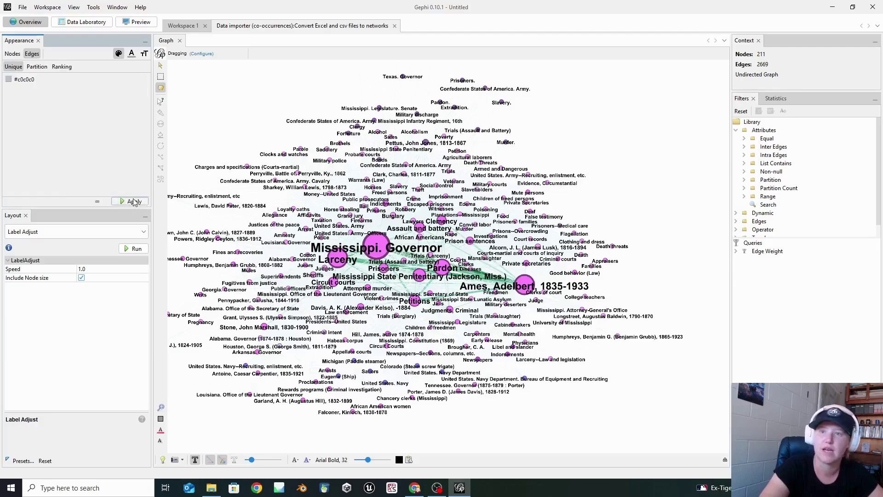
click(134, 202)
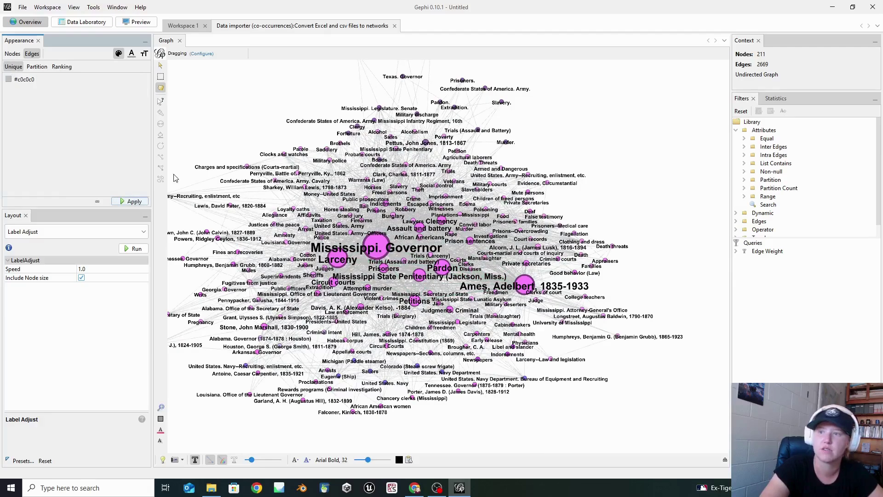
Check which attributes are available for partitioning the edge colors.
click(39, 67)
click(73, 81)
click(73, 81)
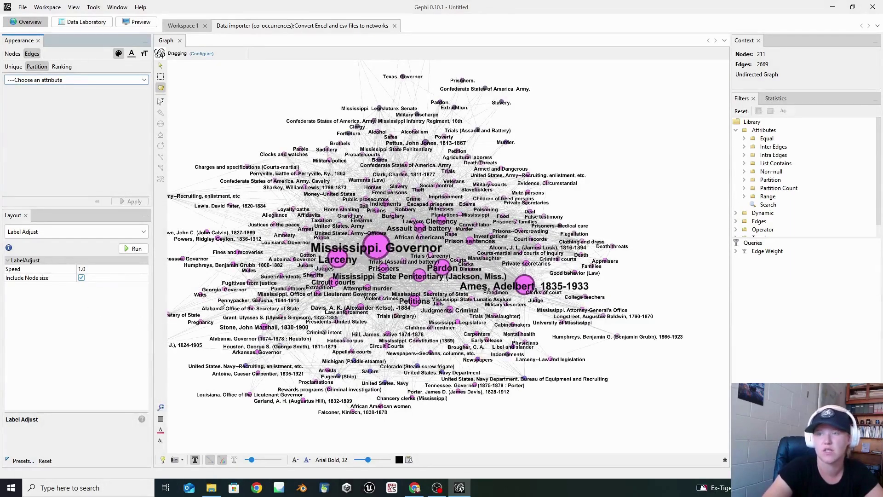
Recolor the nodes by Modularity Class with the standard preset palette that starts with orange, purple and green.
click(12, 53)
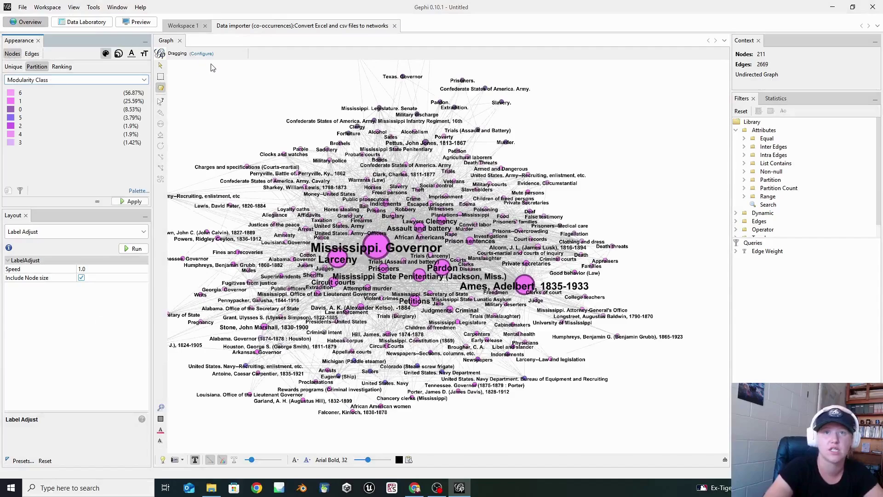
click(144, 80)
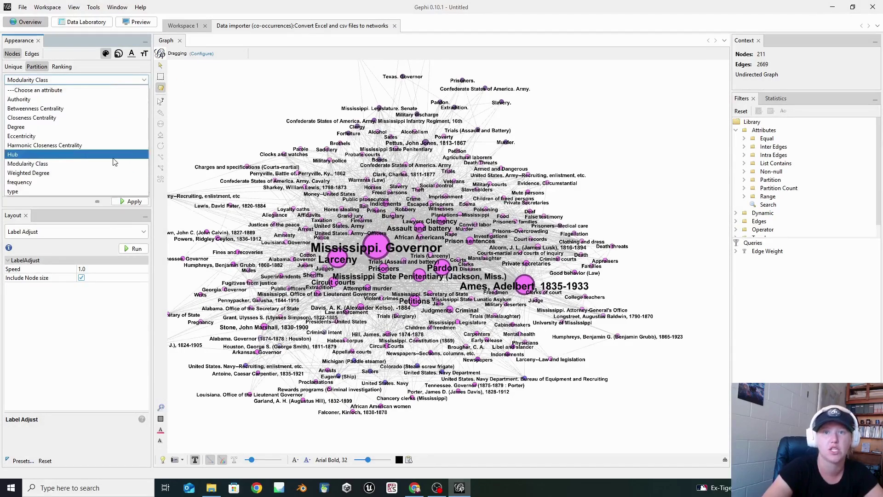
click(63, 166)
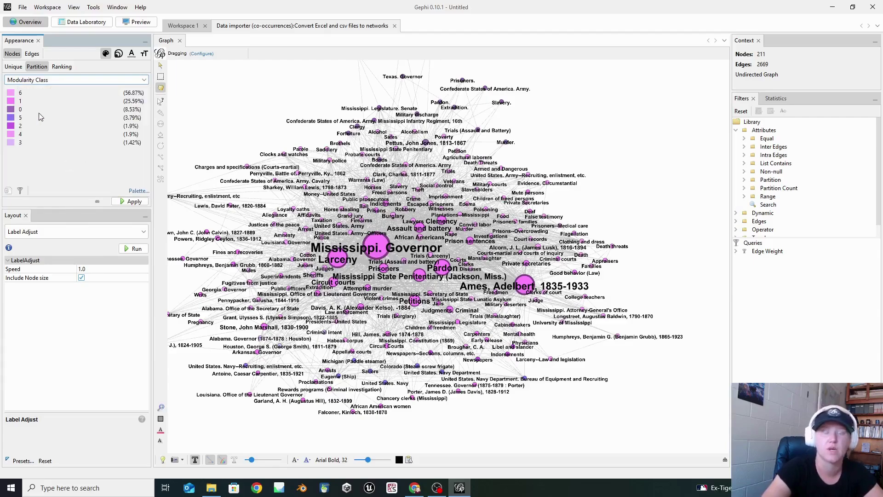
click(138, 191)
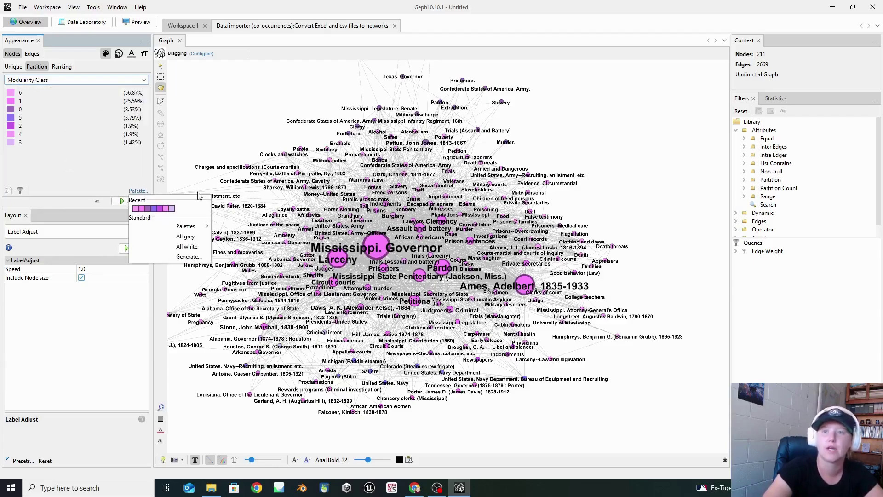
mouse_move(186, 225)
click(237, 228)
click(133, 202)
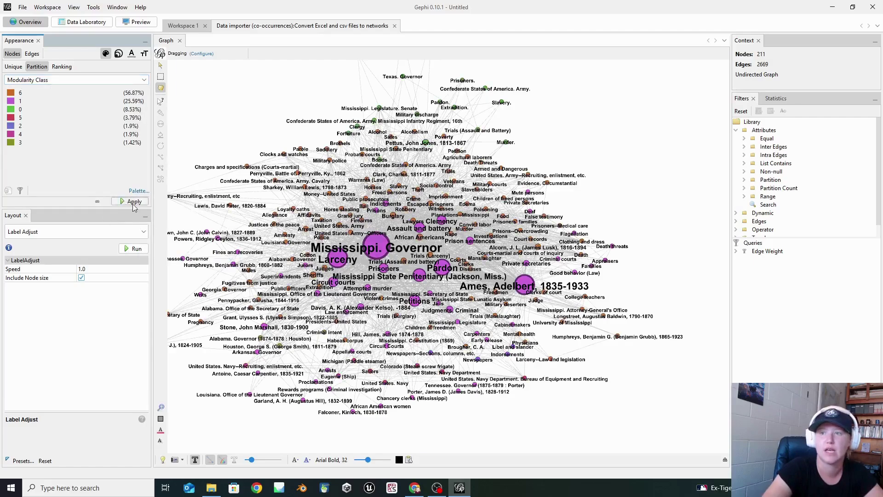